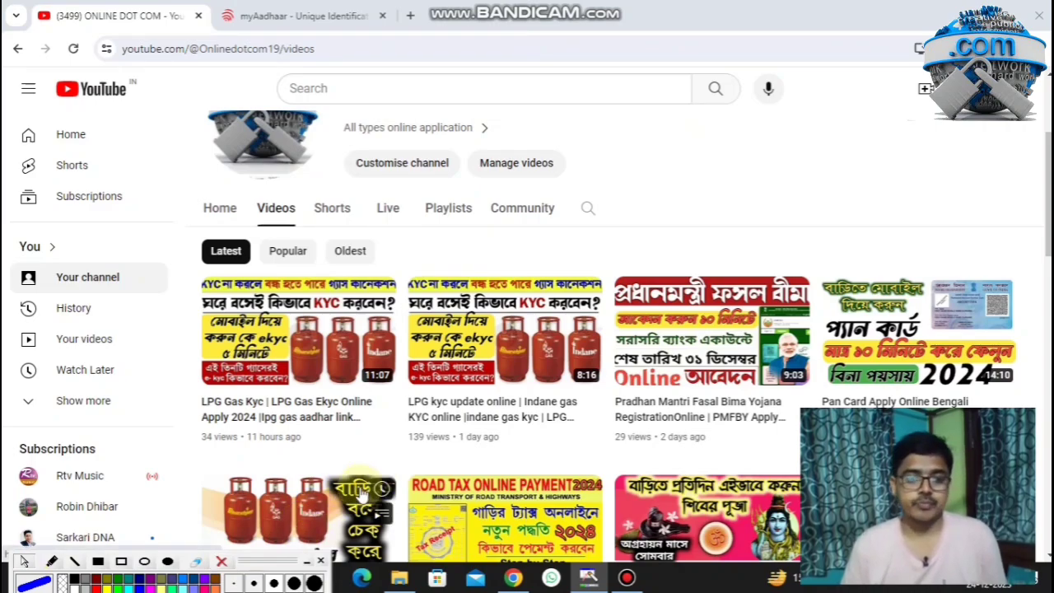
Switch to the myAadhaar tab and highlight its address myaadhaar.uidai.gov.in
{"action": "left_click", "coordinate": [302, 17]}
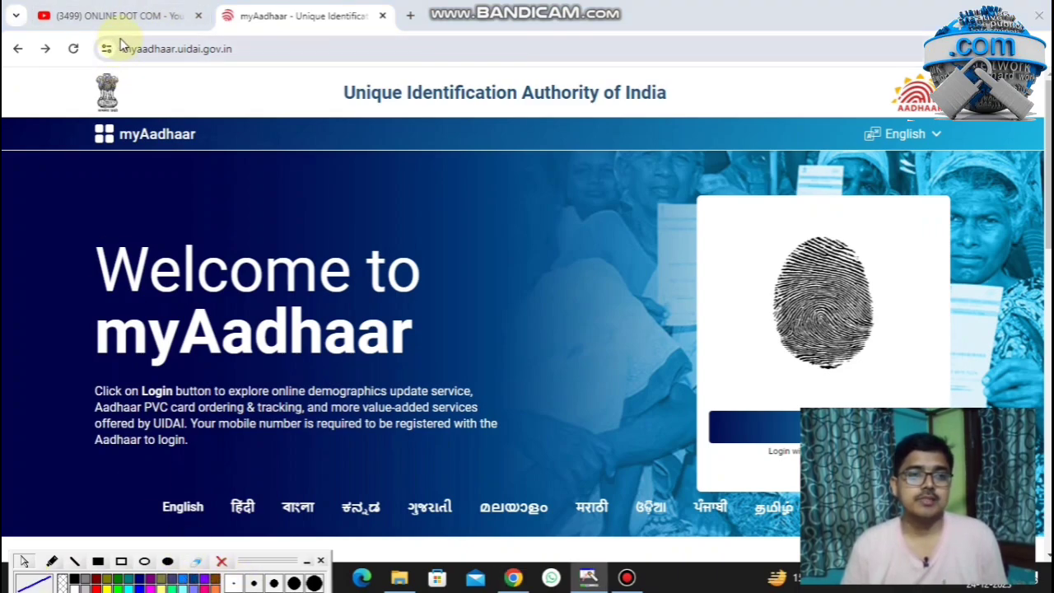
{"action": "left_click", "coordinate": [122, 48]}
{"action": "left_click_drag", "start_coordinate": [135, 72], "coordinate": [253, 76]}
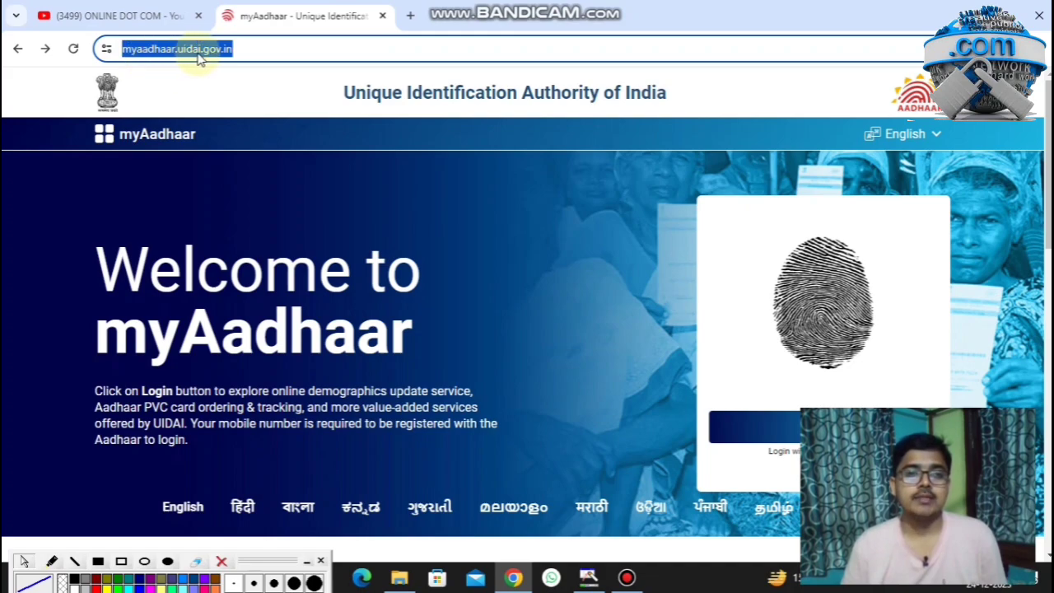
{"action": "left_click", "coordinate": [265, 82]}
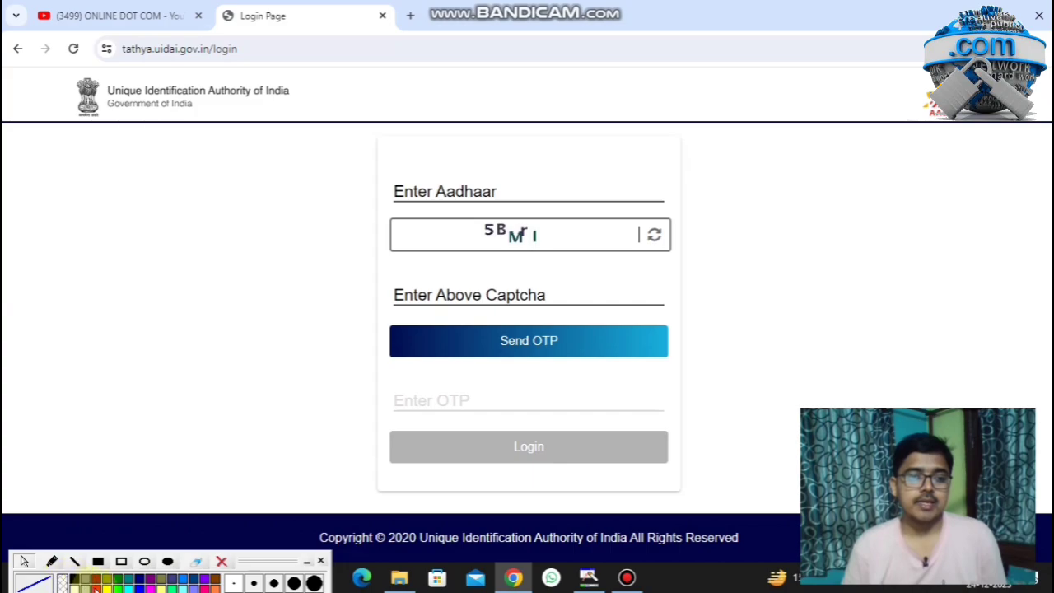
{"action": "left_click", "coordinate": [95, 587]}
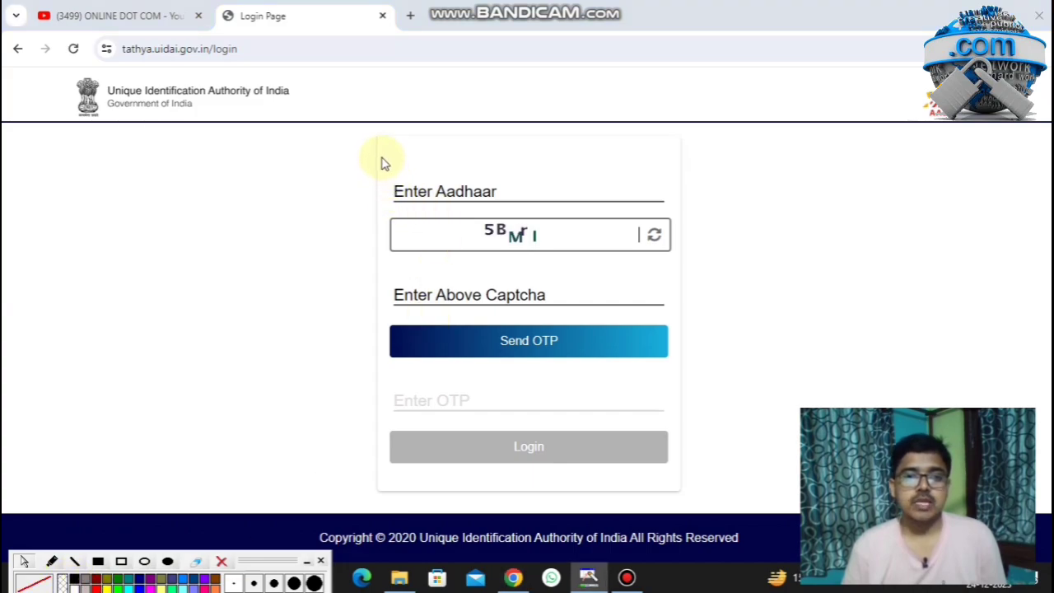
{"action": "left_click", "coordinate": [121, 560]}
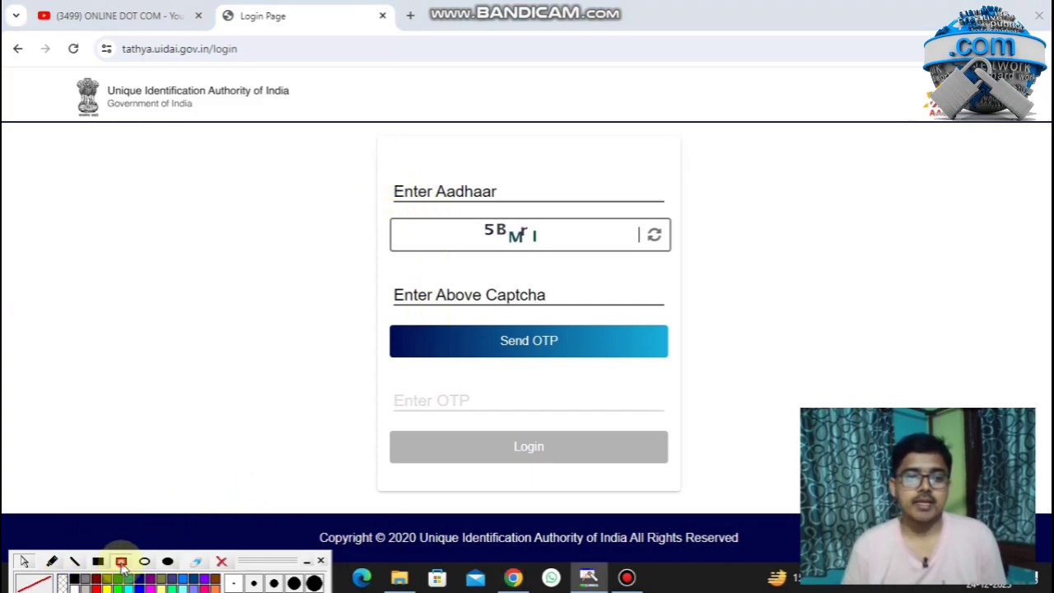
{"action": "left_click_drag", "start_coordinate": [387, 168], "coordinate": [682, 211]}
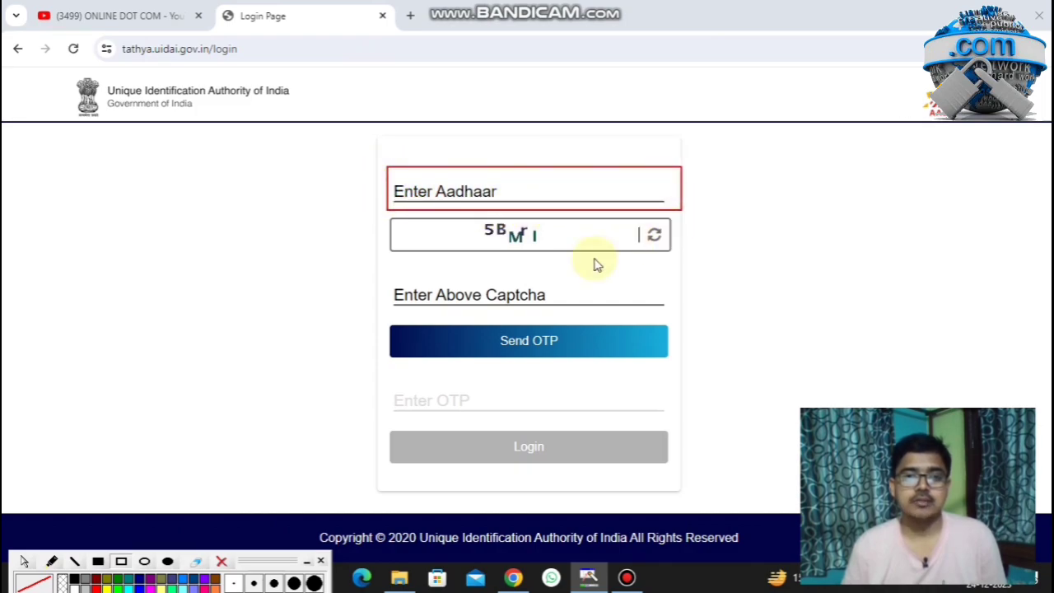
{"action": "left_click_drag", "start_coordinate": [383, 271], "coordinate": [669, 314]}
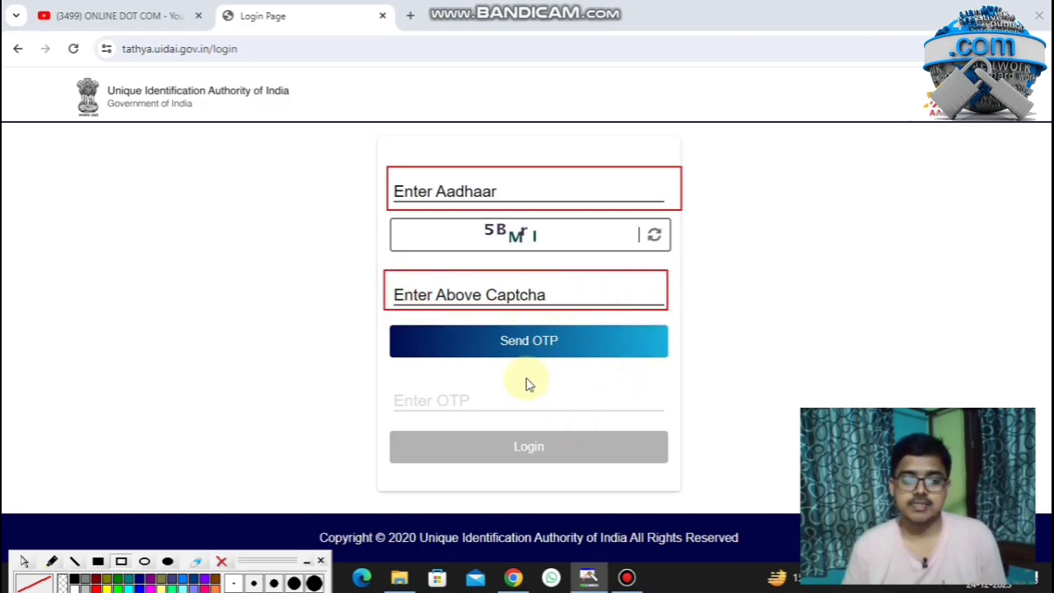
{"action": "mouse_move", "coordinate": [495, 323]}
{"action": "left_mouse_down"}
{"action": "mouse_move", "coordinate": [500, 354]}
{"action": "mouse_move", "coordinate": [583, 368]}
{"action": "mouse_move", "coordinate": [570, 354]}
{"action": "left_mouse_up"}
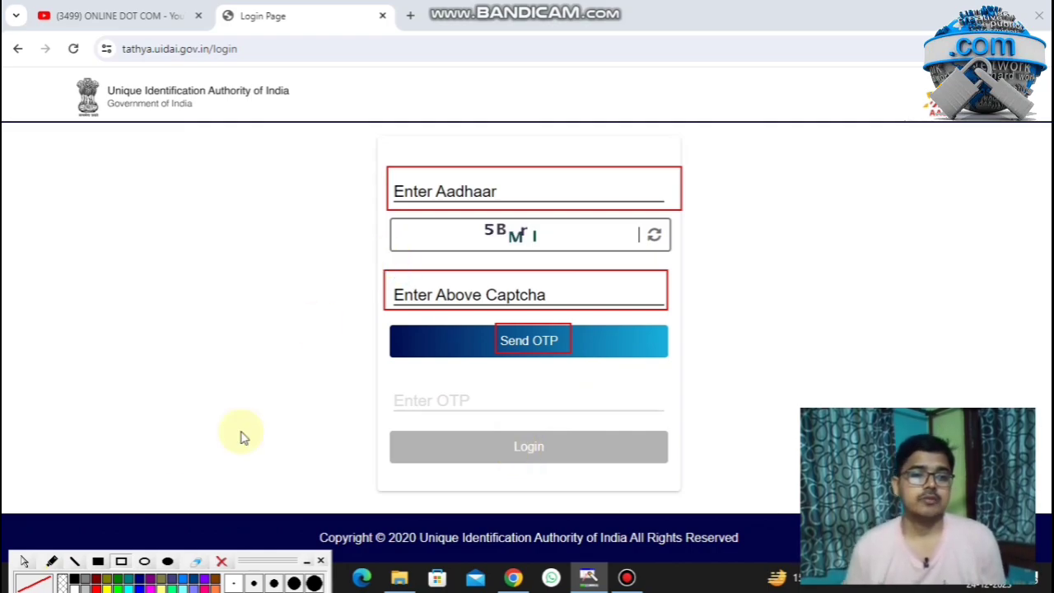
{"action": "left_click", "coordinate": [24, 561]}
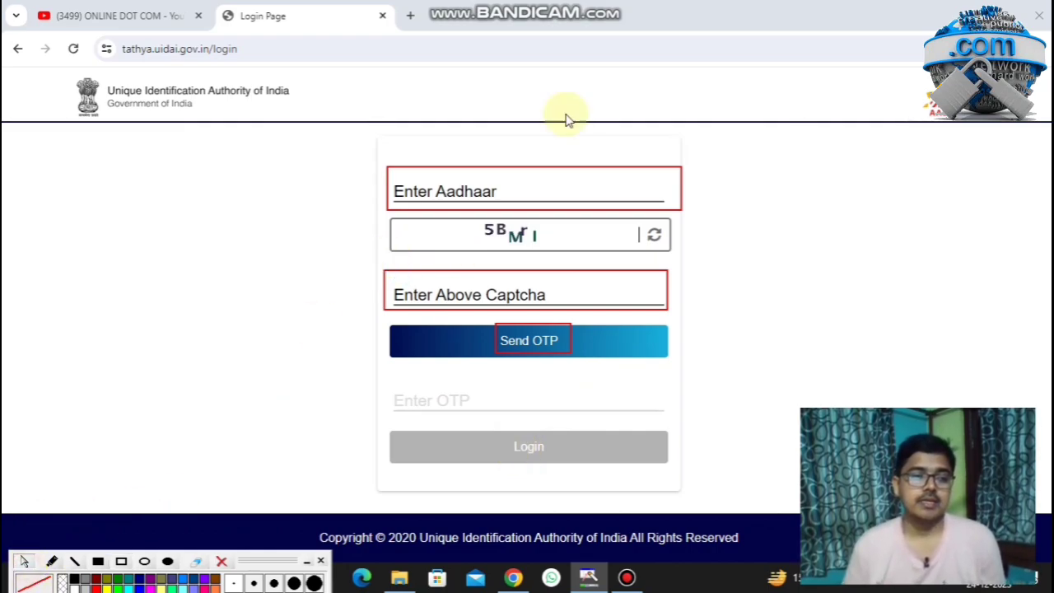
Enter the Aadhaar number and a refreshed captcha, then request the login OTP
{"action": "left_click", "coordinate": [468, 188]}
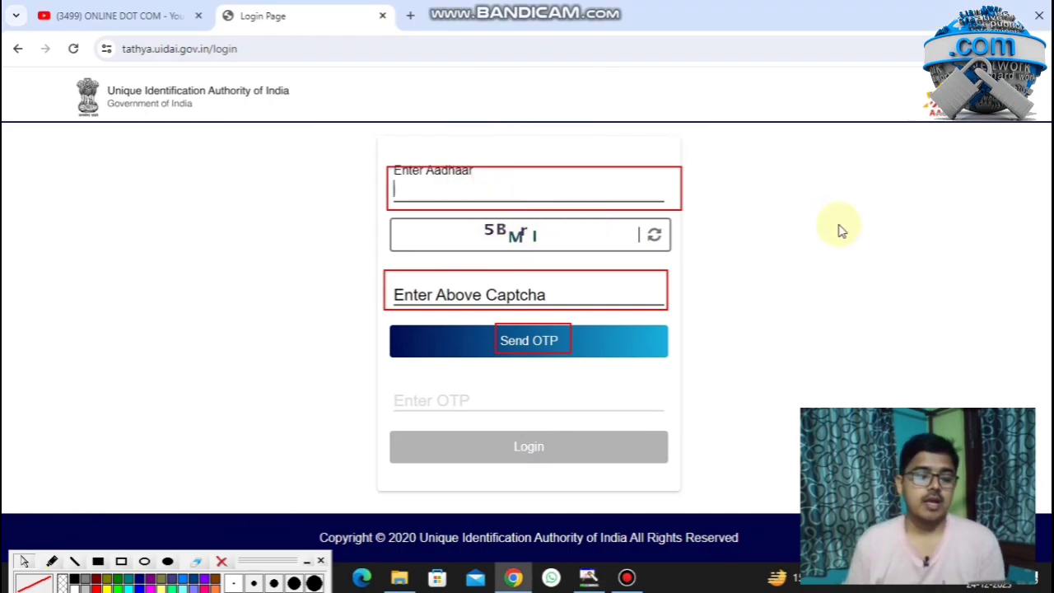
{"action": "type", "text": "4"}
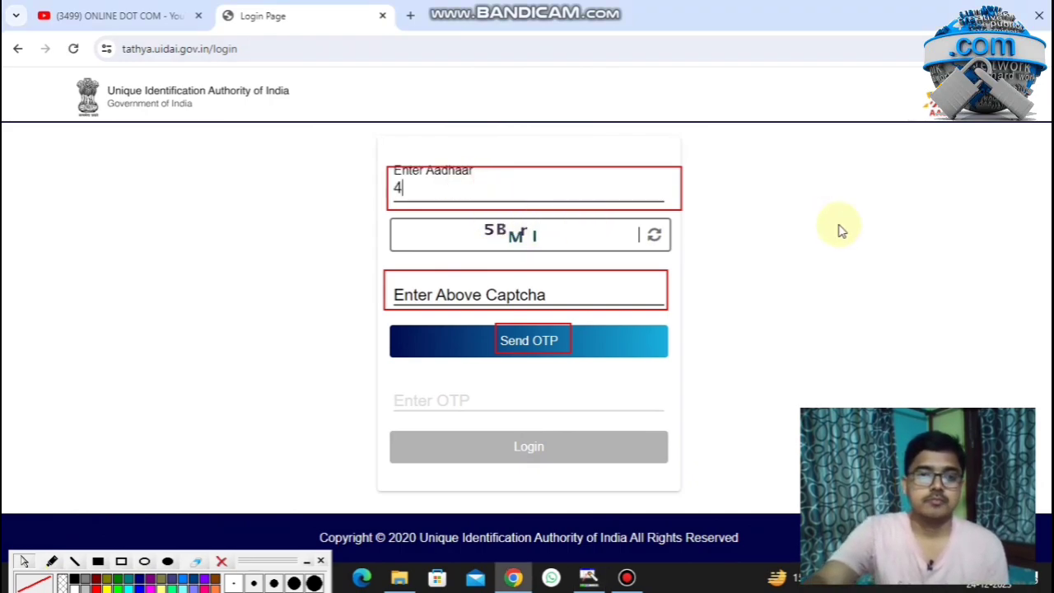
{"action": "type", "text": "4"}
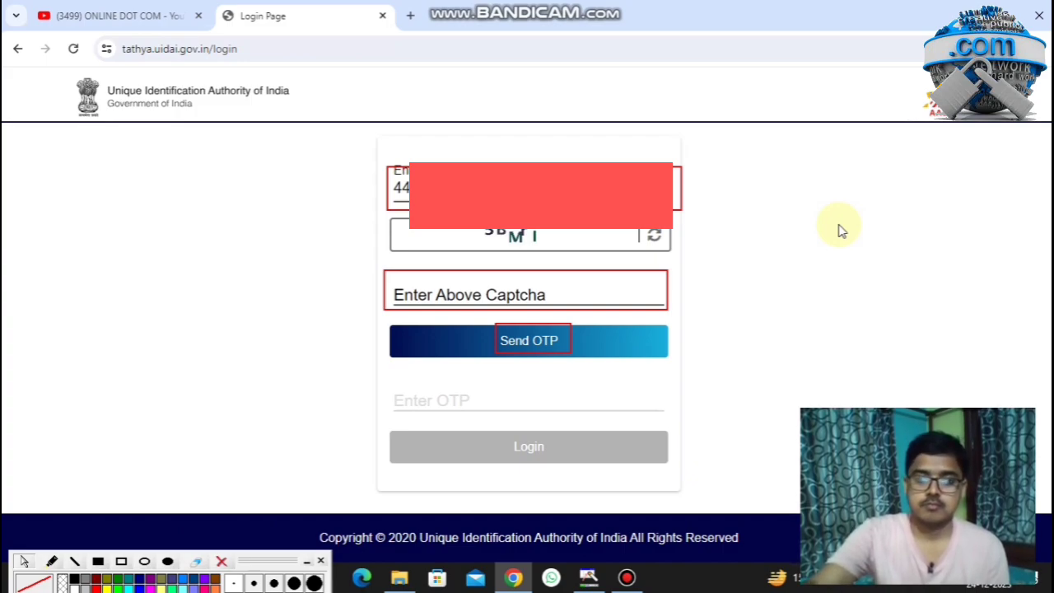
{"action": "left_click", "coordinate": [507, 294]}
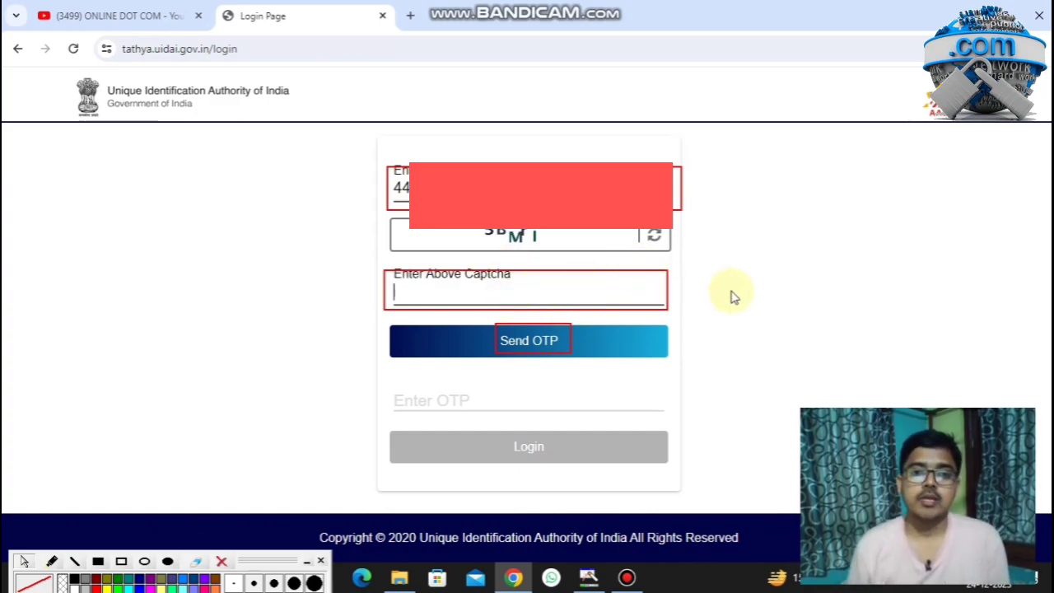
{"action": "left_click", "coordinate": [654, 237]}
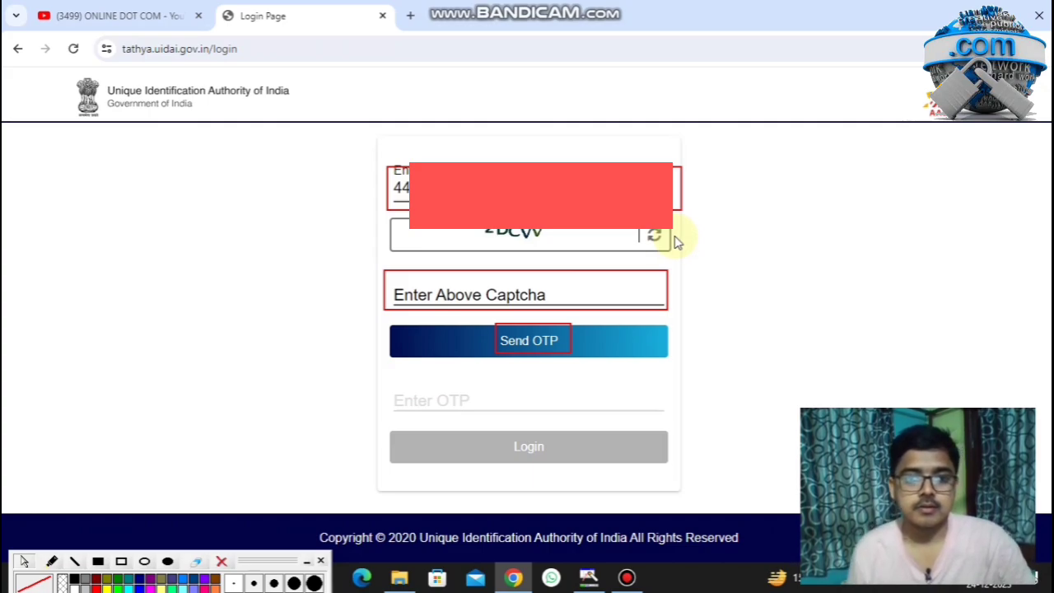
{"action": "left_click", "coordinate": [481, 293]}
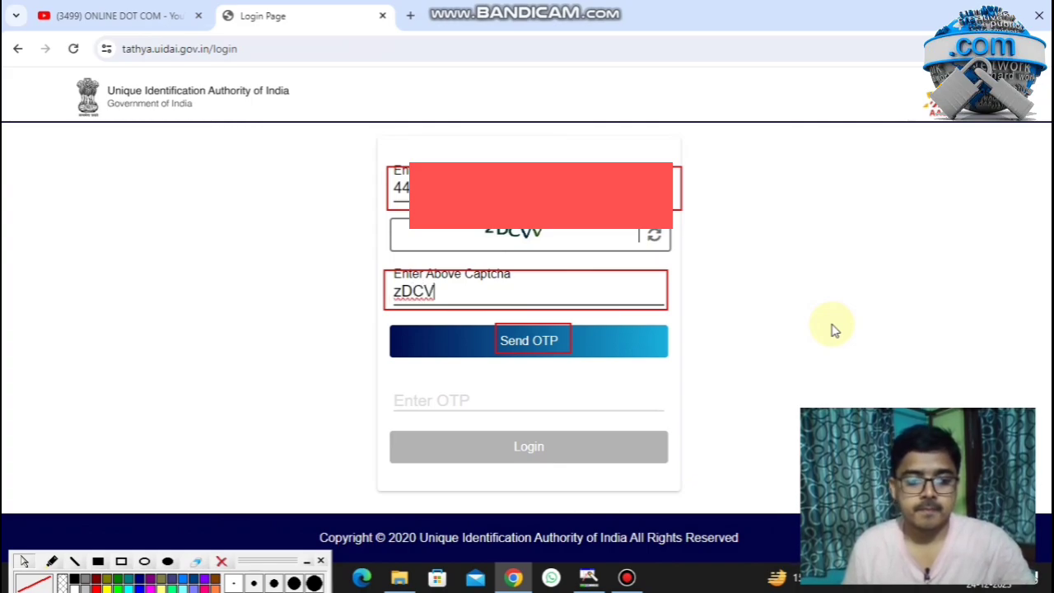
{"action": "left_click", "coordinate": [548, 345]}
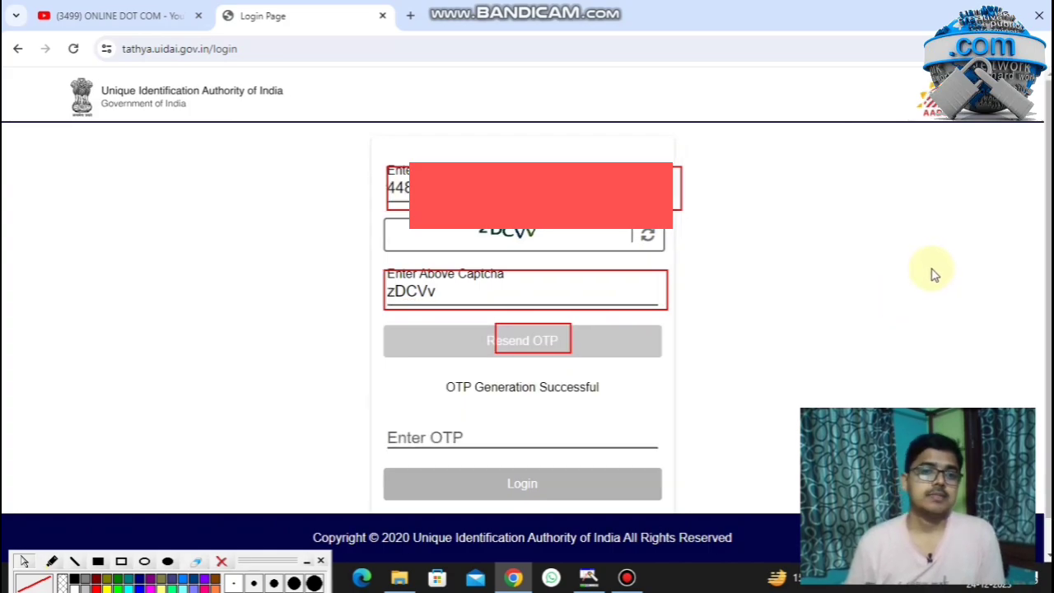
Enter the OTP received by phone and log in to the Services dashboard
{"action": "left_click", "coordinate": [222, 563]}
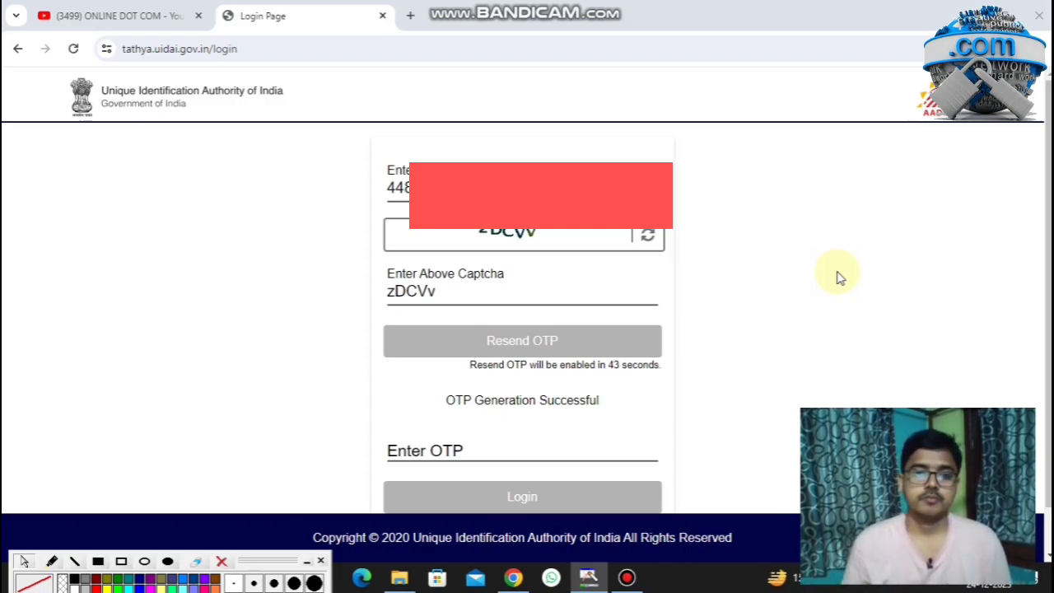
{"action": "left_click", "coordinate": [458, 452]}
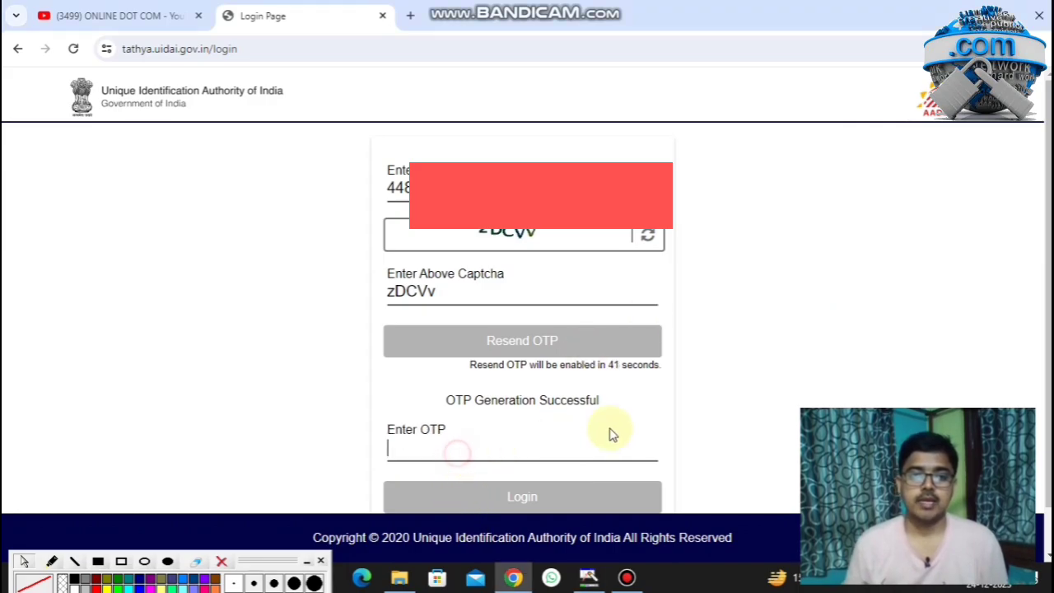
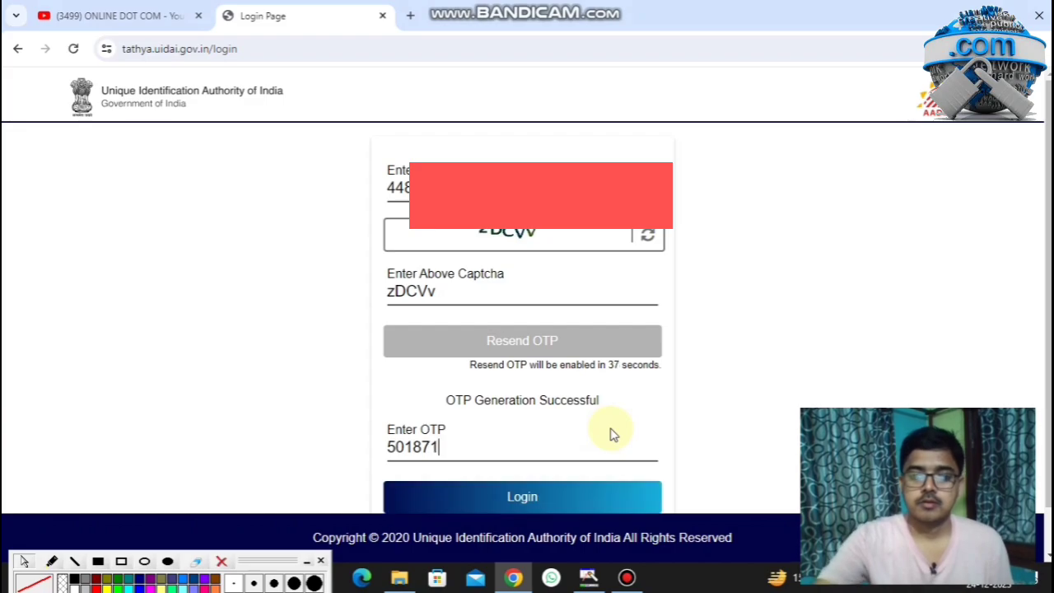
{"action": "left_click", "coordinate": [560, 500]}
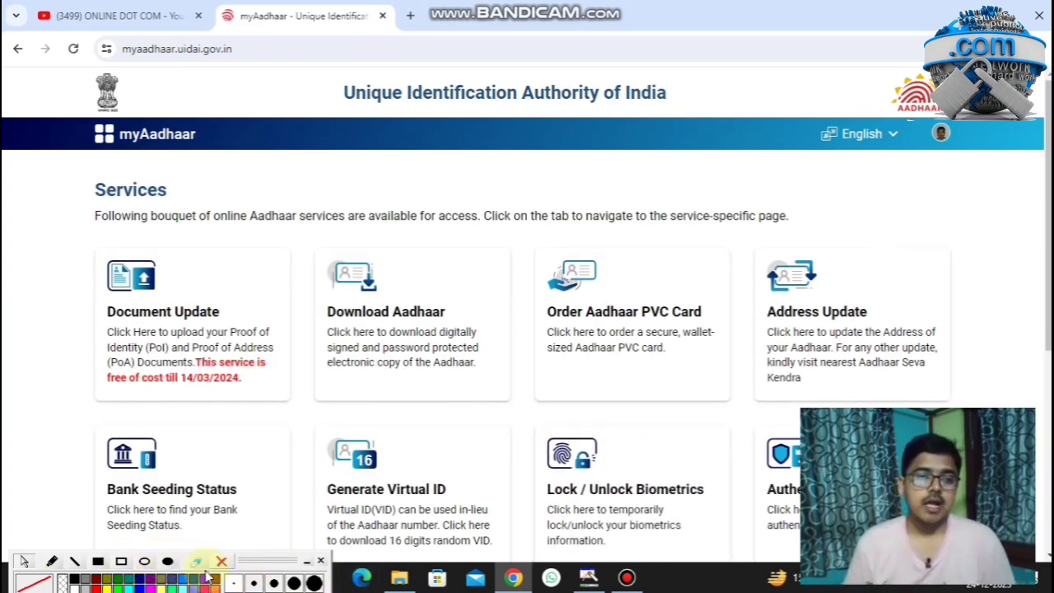
{"action": "left_click", "coordinate": [122, 564]}
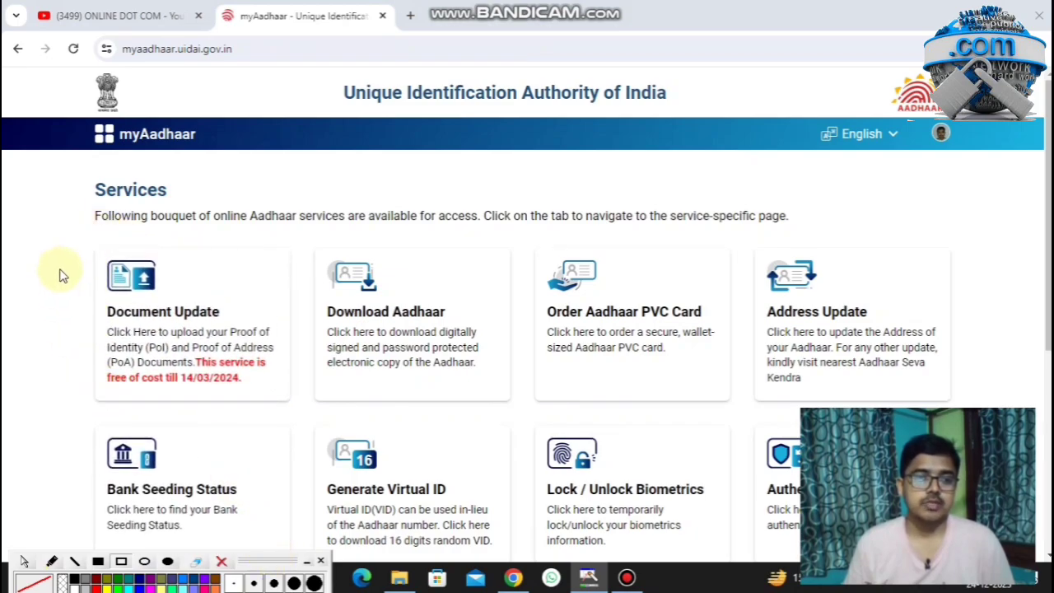
{"action": "mouse_move", "coordinate": [79, 247]}
{"action": "left_mouse_down"}
{"action": "mouse_move", "coordinate": [90, 349]}
{"action": "mouse_move", "coordinate": [234, 395]}
{"action": "mouse_move", "coordinate": [263, 394]}
{"action": "left_mouse_up"}
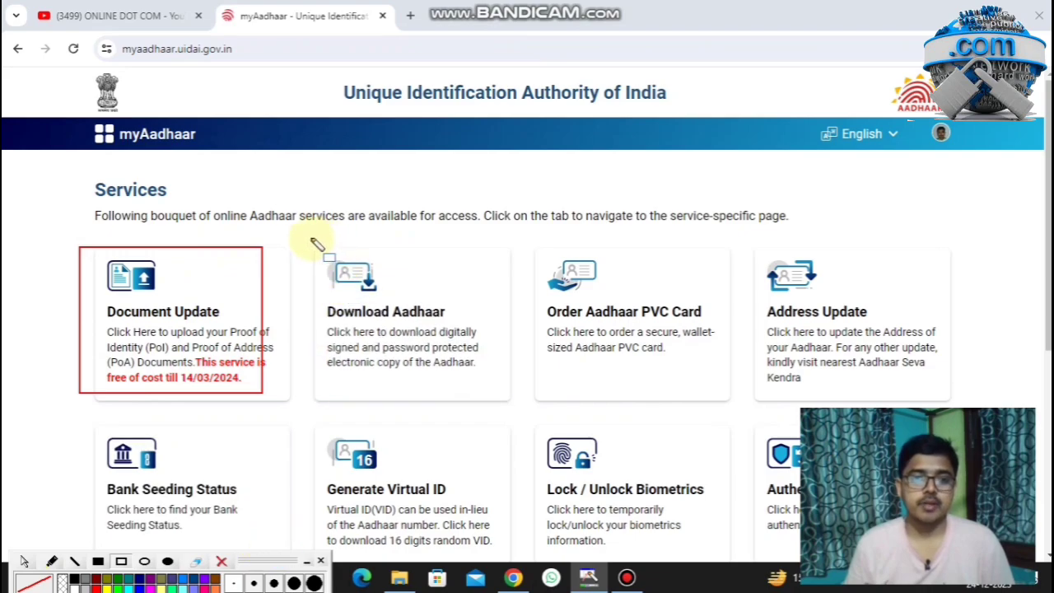
{"action": "mouse_move", "coordinate": [312, 239]}
{"action": "left_mouse_down"}
{"action": "mouse_move", "coordinate": [318, 348]}
{"action": "mouse_move", "coordinate": [365, 383]}
{"action": "mouse_move", "coordinate": [498, 389]}
{"action": "left_mouse_up"}
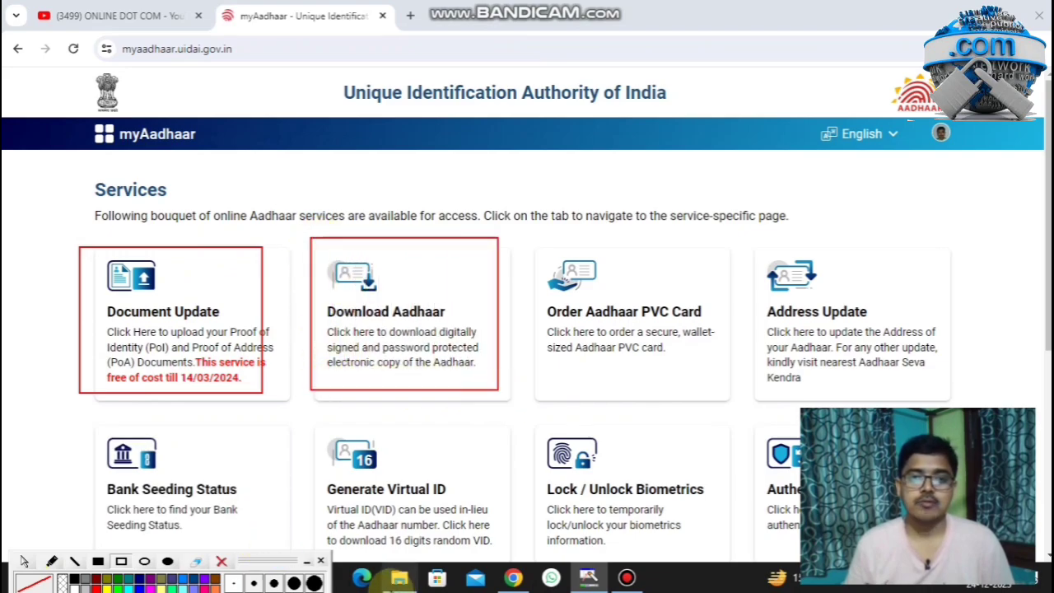
{"action": "left_click_drag", "start_coordinate": [536, 245], "coordinate": [719, 380]}
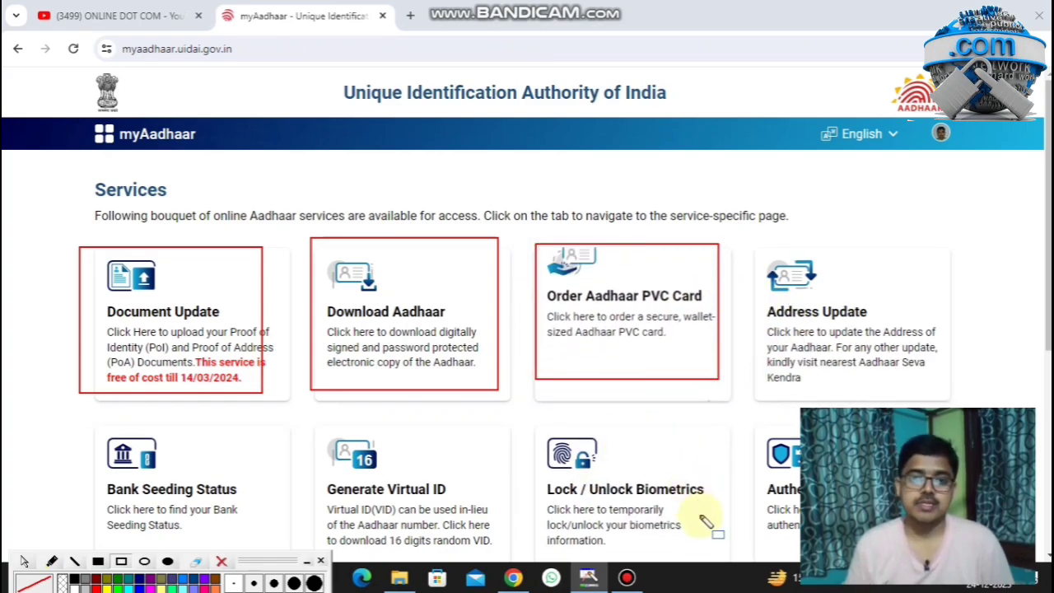
{"action": "mouse_move", "coordinate": [752, 245]}
{"action": "left_mouse_down"}
{"action": "mouse_move", "coordinate": [797, 402]}
{"action": "mouse_move", "coordinate": [948, 387]}
{"action": "left_mouse_up"}
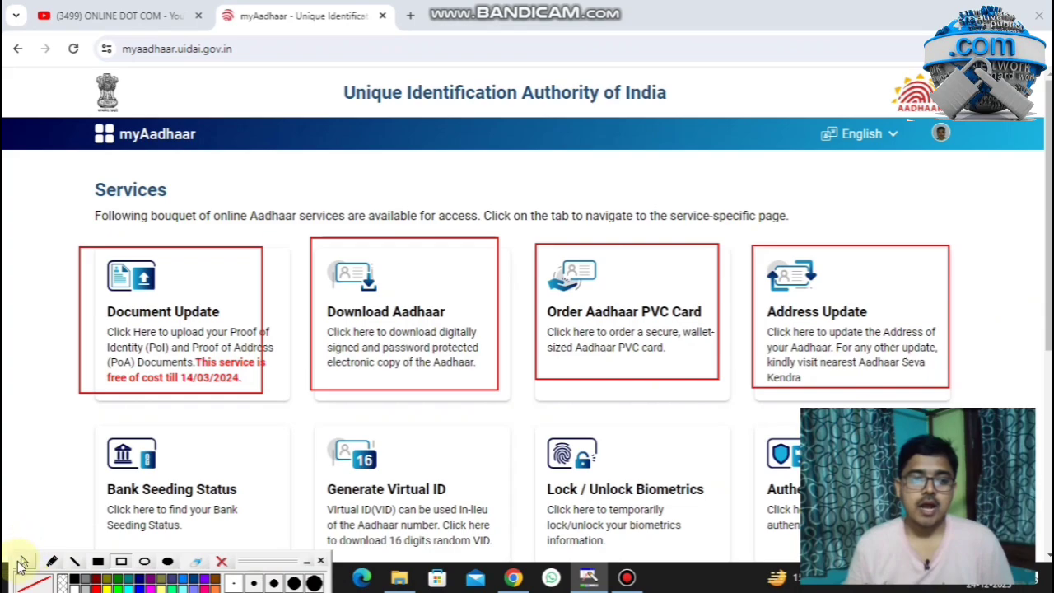
{"action": "left_click", "coordinate": [220, 563]}
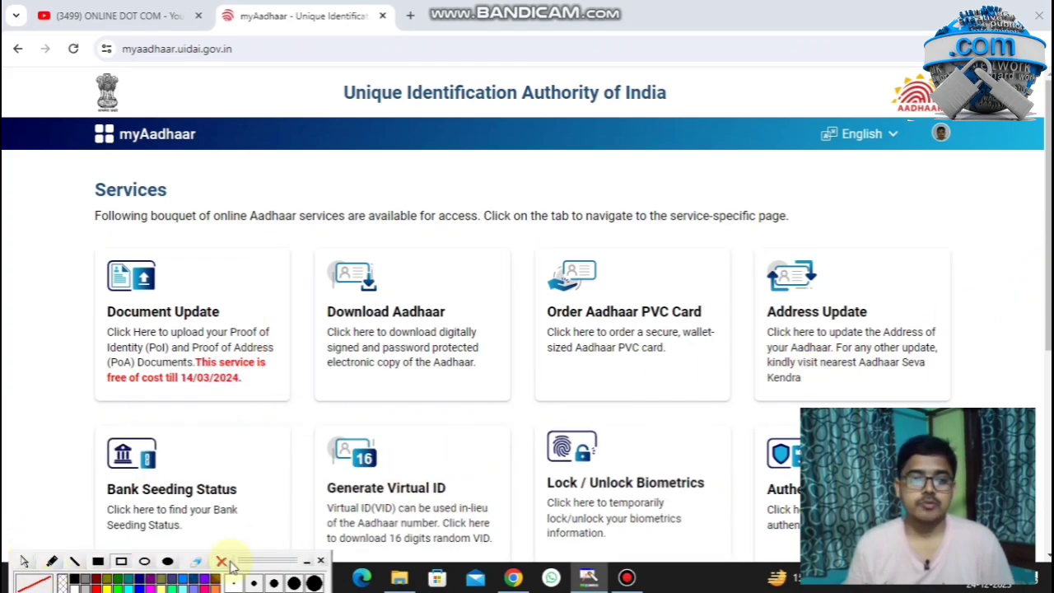
{"action": "left_click", "coordinate": [25, 562]}
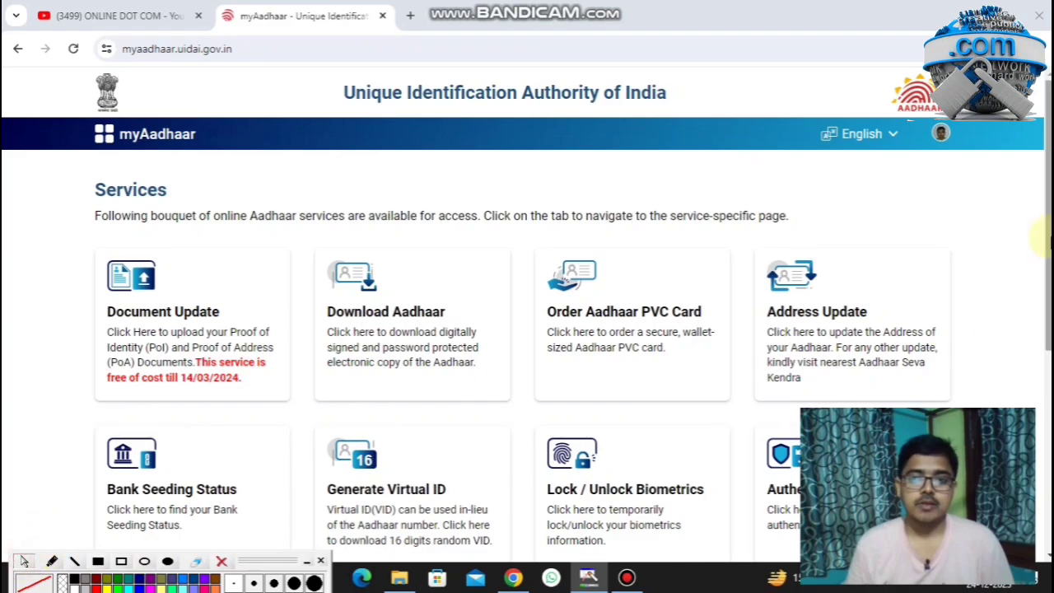
Check the Requests list on the Services page, then open the Address Update card
{"action": "scroll", "coordinate": [1049, 246], "scroll_direction": "down", "scroll_amount": 2}
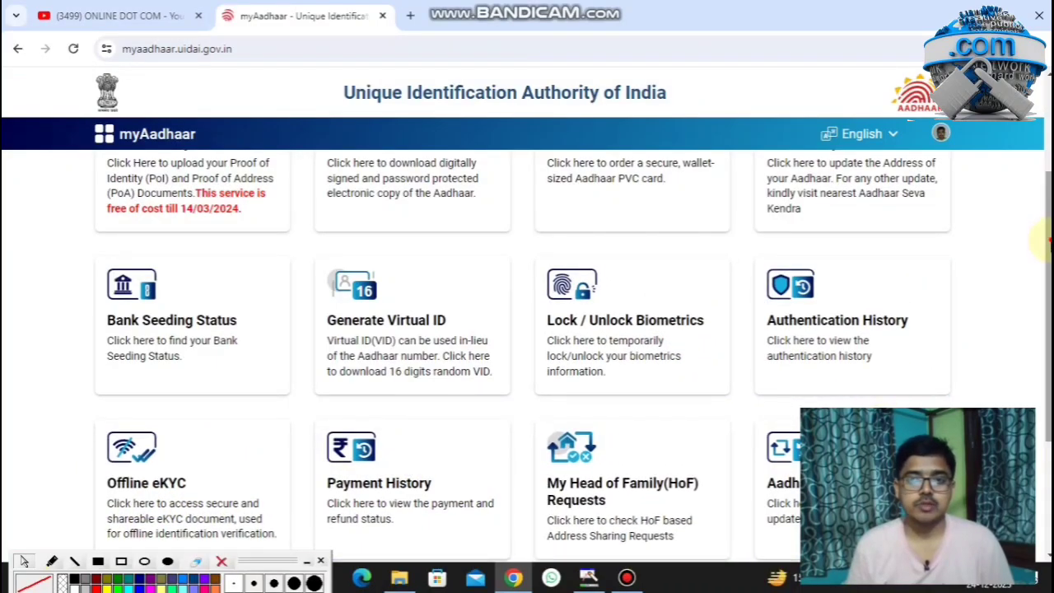
{"action": "scroll", "coordinate": [1048, 239], "scroll_direction": "down", "scroll_amount": 3}
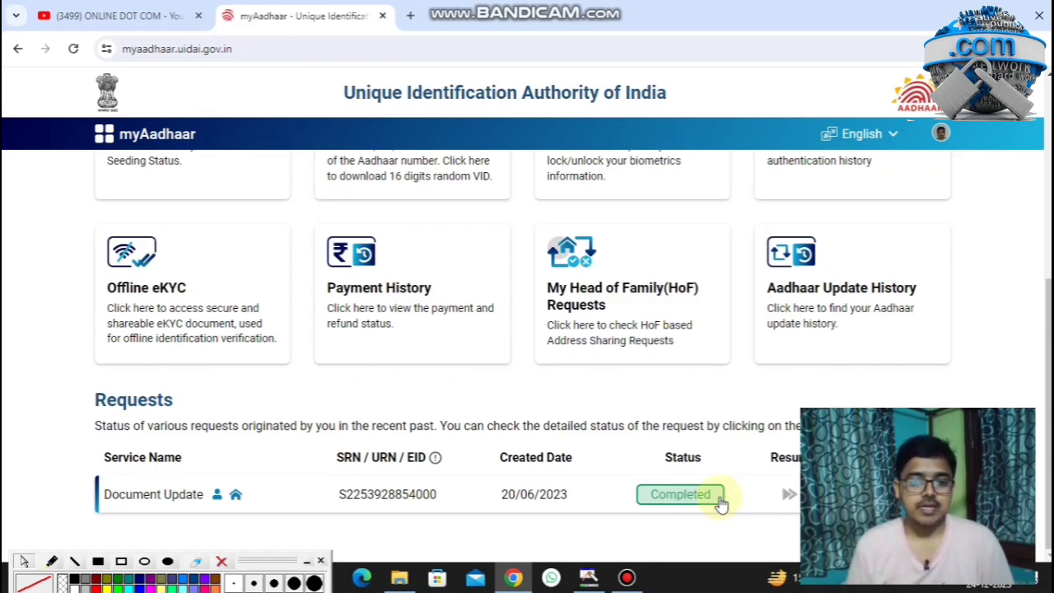
{"action": "scroll", "coordinate": [1047, 288], "scroll_direction": "up", "scroll_amount": 3}
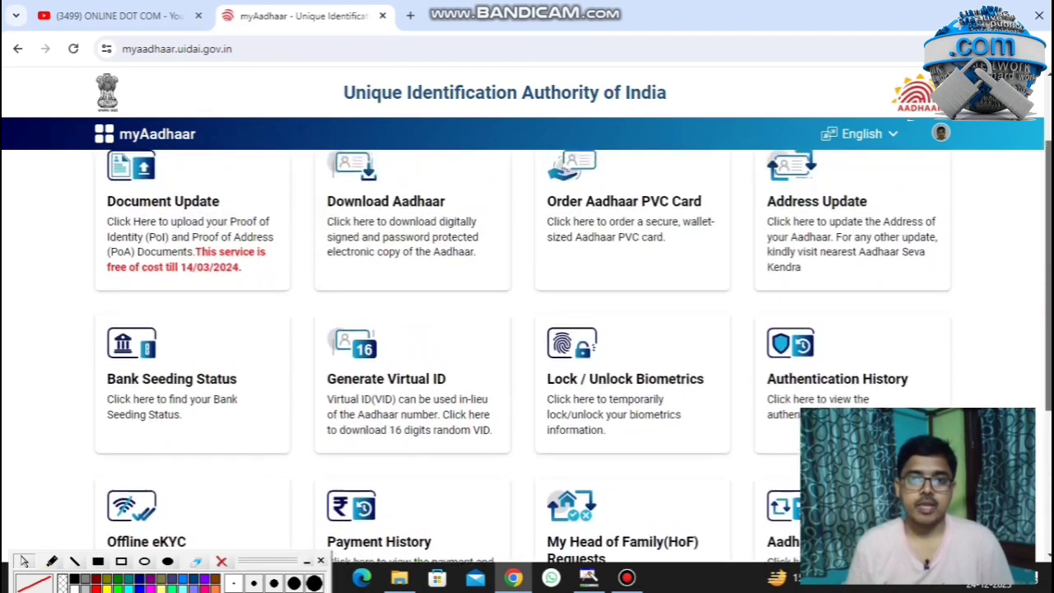
{"action": "left_click_drag", "start_coordinate": [1049, 282], "coordinate": [1049, 255]}
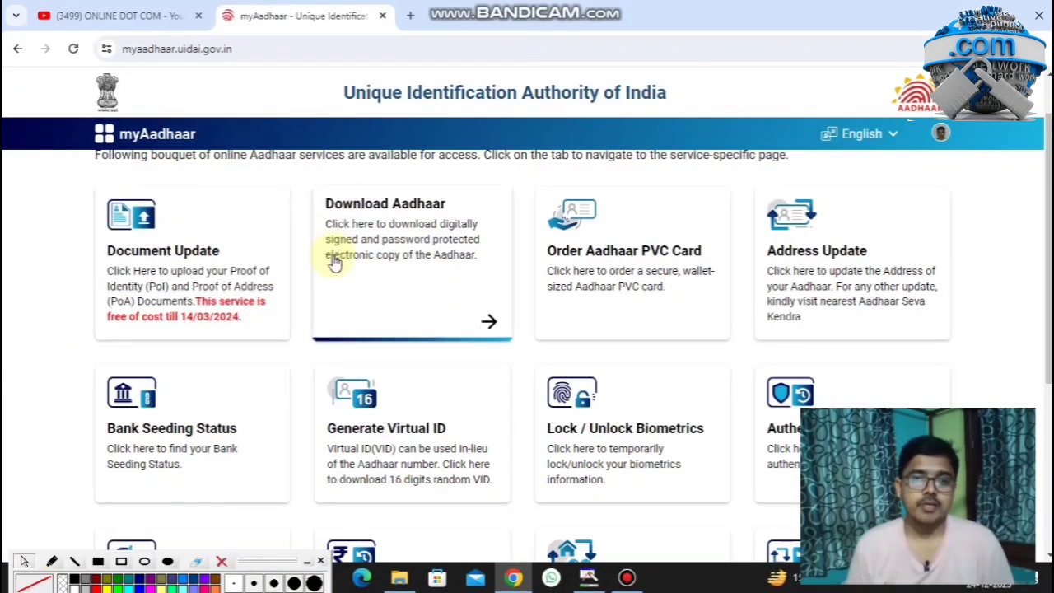
{"action": "left_click", "coordinate": [806, 251]}
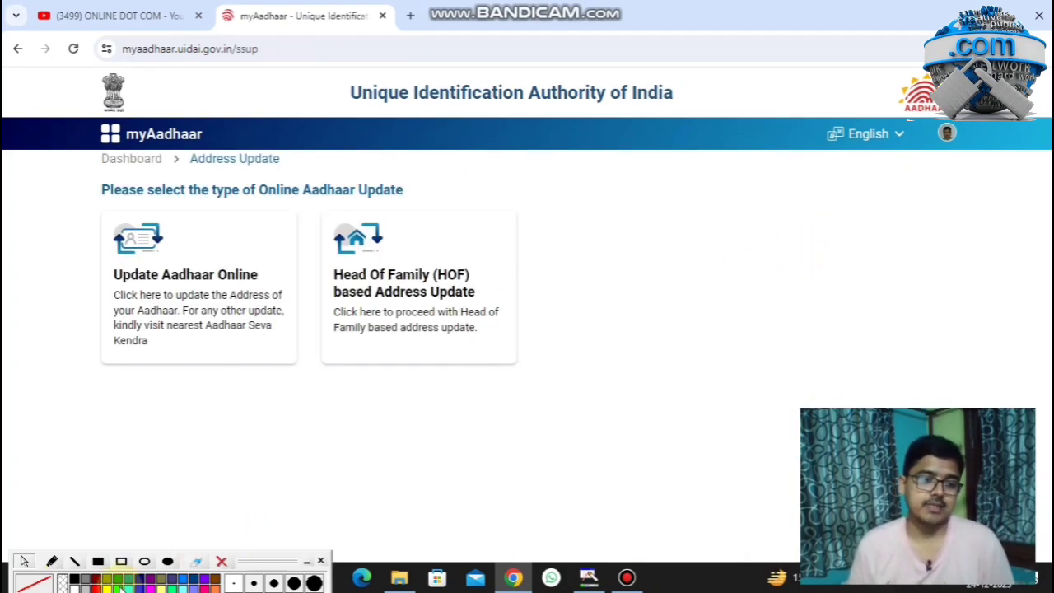
Outline both address update options in red, then choose Update Aadhaar Online
{"action": "left_click", "coordinate": [120, 560]}
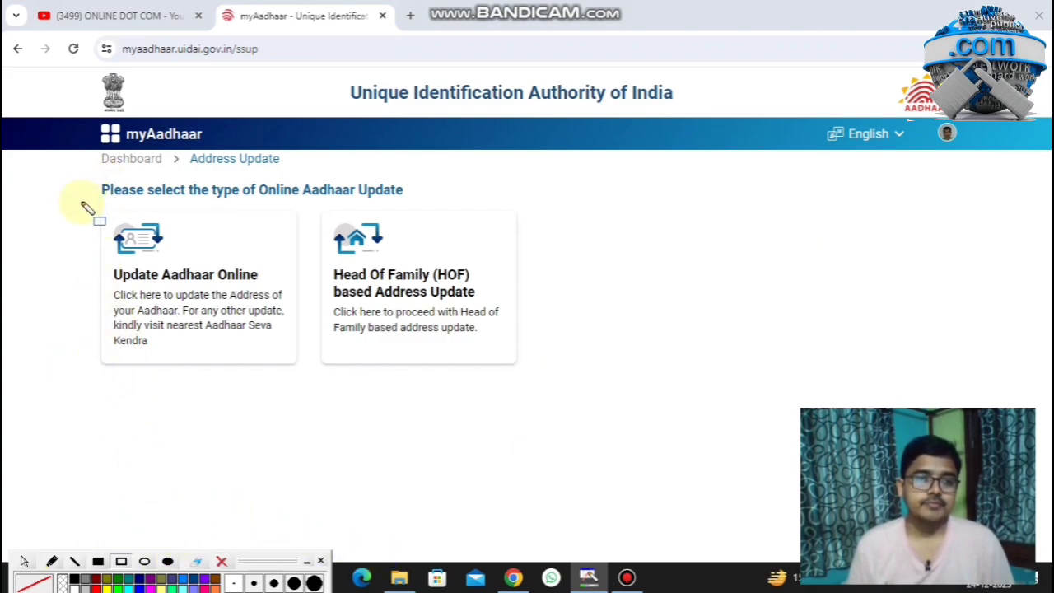
{"action": "mouse_move", "coordinate": [82, 202]}
{"action": "left_mouse_down"}
{"action": "mouse_move", "coordinate": [86, 354]}
{"action": "mouse_move", "coordinate": [245, 376]}
{"action": "mouse_move", "coordinate": [302, 371]}
{"action": "mouse_move", "coordinate": [298, 379]}
{"action": "left_mouse_up"}
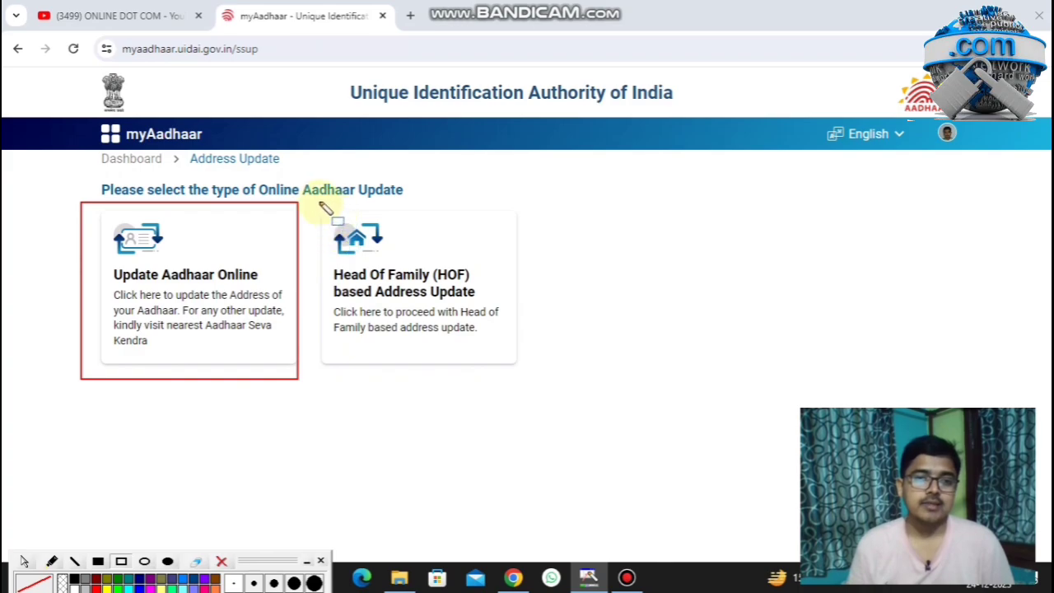
{"action": "mouse_move", "coordinate": [319, 200]}
{"action": "left_mouse_down"}
{"action": "mouse_move", "coordinate": [365, 377]}
{"action": "mouse_move", "coordinate": [466, 375]}
{"action": "mouse_move", "coordinate": [512, 387]}
{"action": "left_mouse_up"}
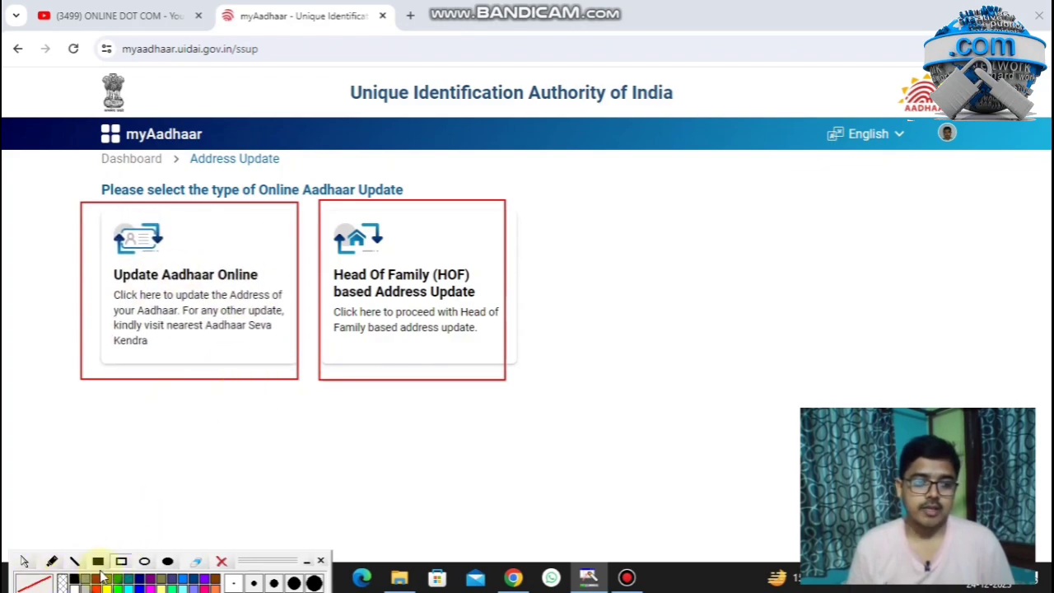
{"action": "left_click", "coordinate": [25, 565]}
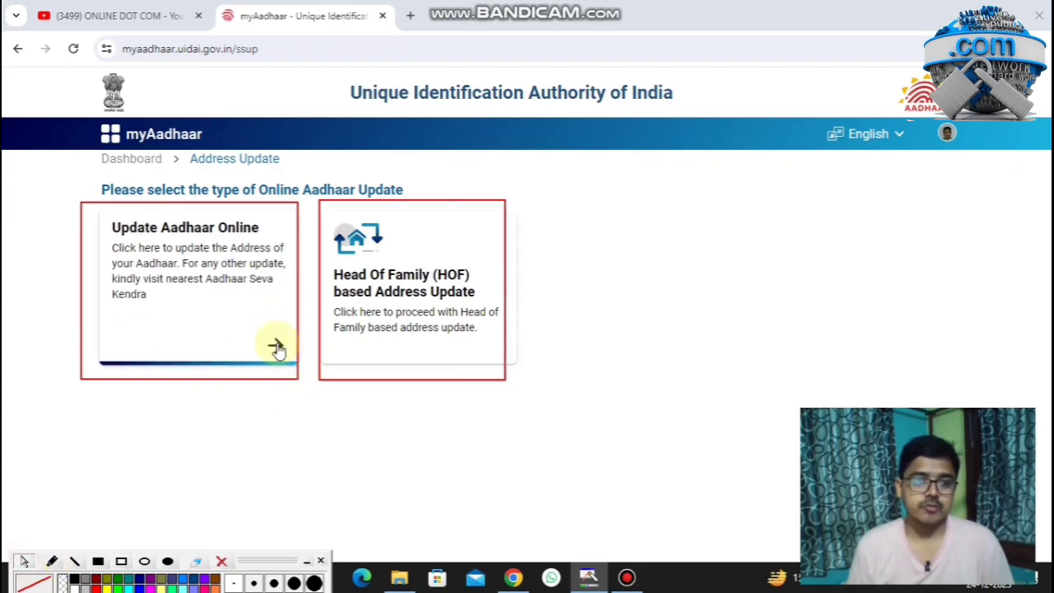
{"action": "left_click", "coordinate": [278, 346]}
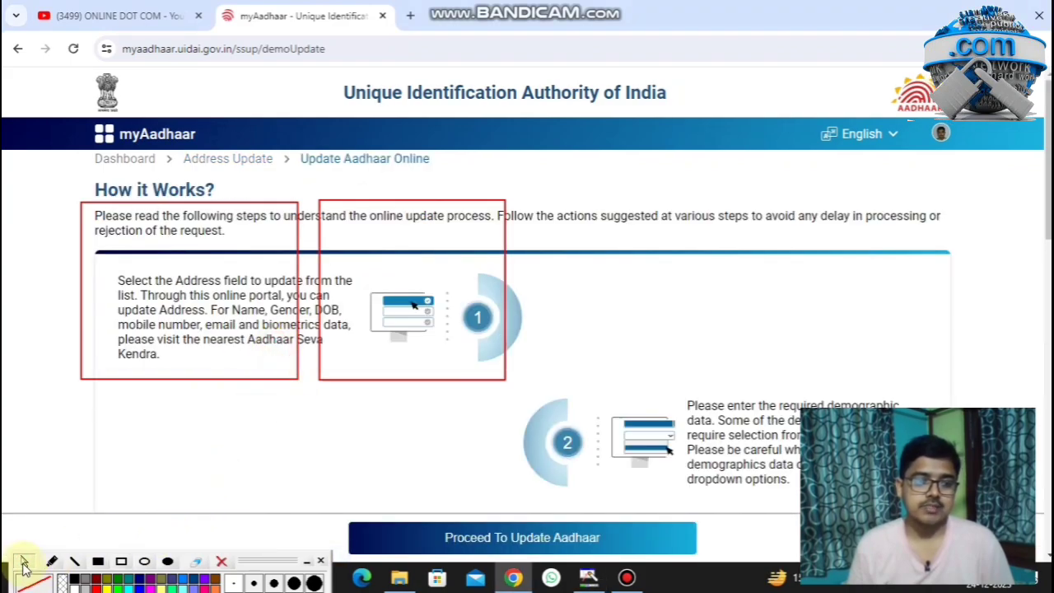
{"action": "left_click", "coordinate": [222, 562]}
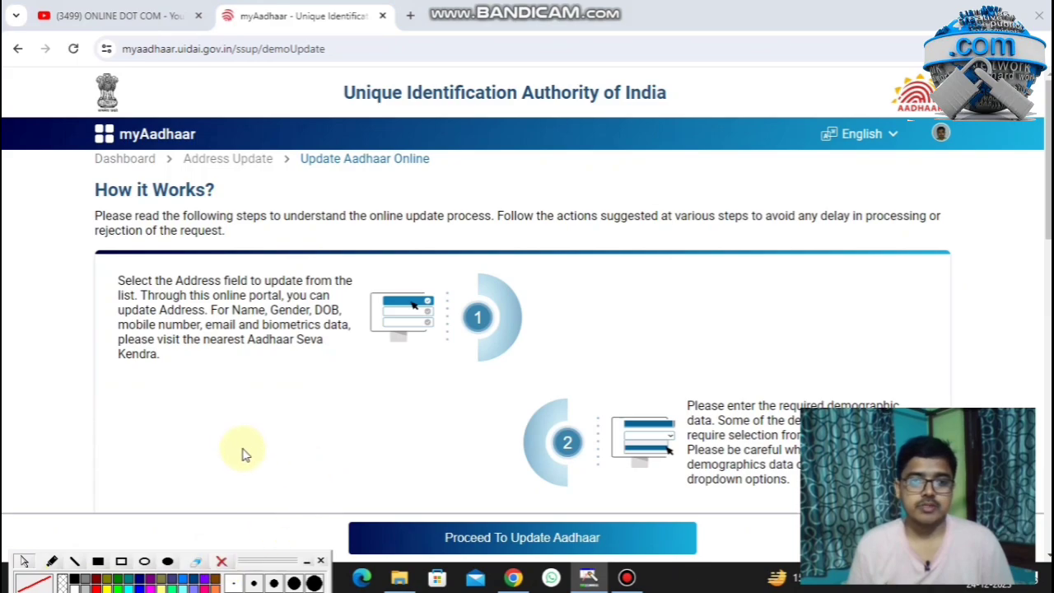
{"action": "scroll", "coordinate": [539, 370], "scroll_direction": "down", "scroll_amount": 3}
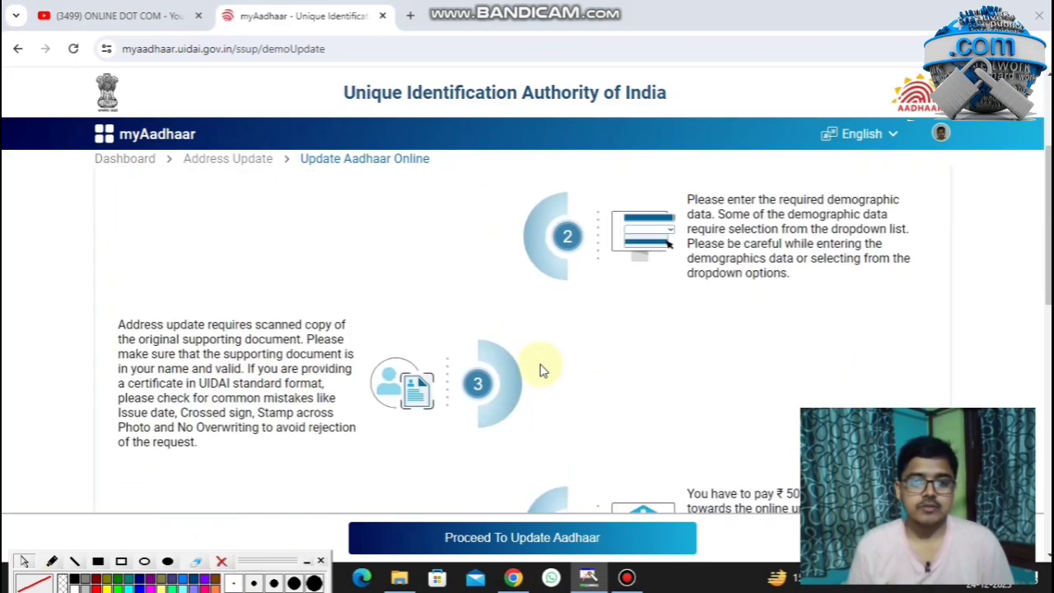
{"action": "scroll", "coordinate": [342, 332], "scroll_direction": "up", "scroll_amount": 3}
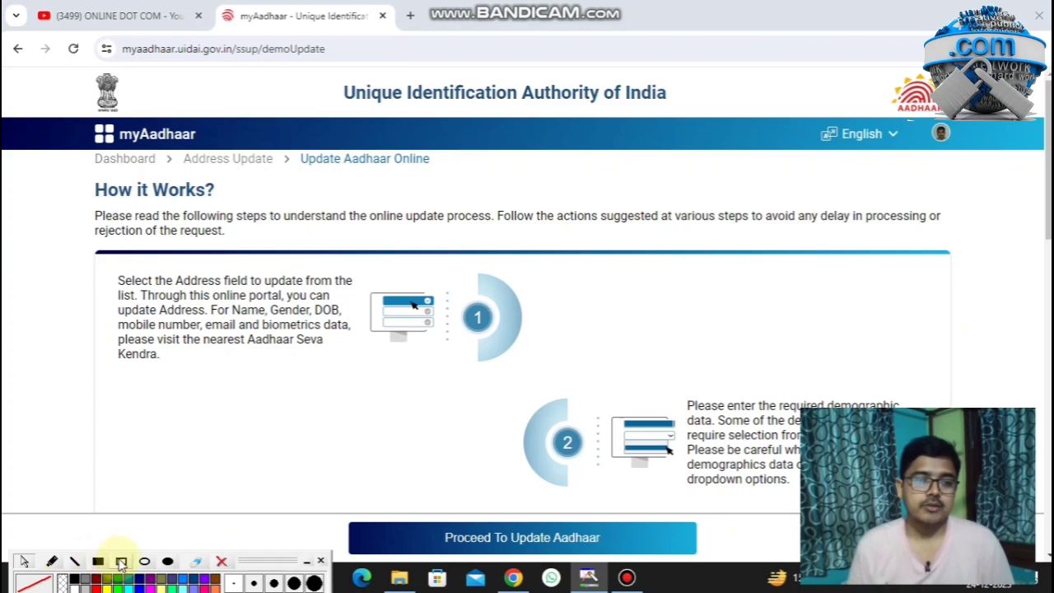
{"action": "left_click", "coordinate": [121, 562]}
{"action": "mouse_move", "coordinate": [110, 264]}
{"action": "left_mouse_down"}
{"action": "mouse_move", "coordinate": [122, 353]}
{"action": "mouse_move", "coordinate": [147, 377]}
{"action": "mouse_move", "coordinate": [196, 385]}
{"action": "mouse_move", "coordinate": [359, 369]}
{"action": "left_mouse_up"}
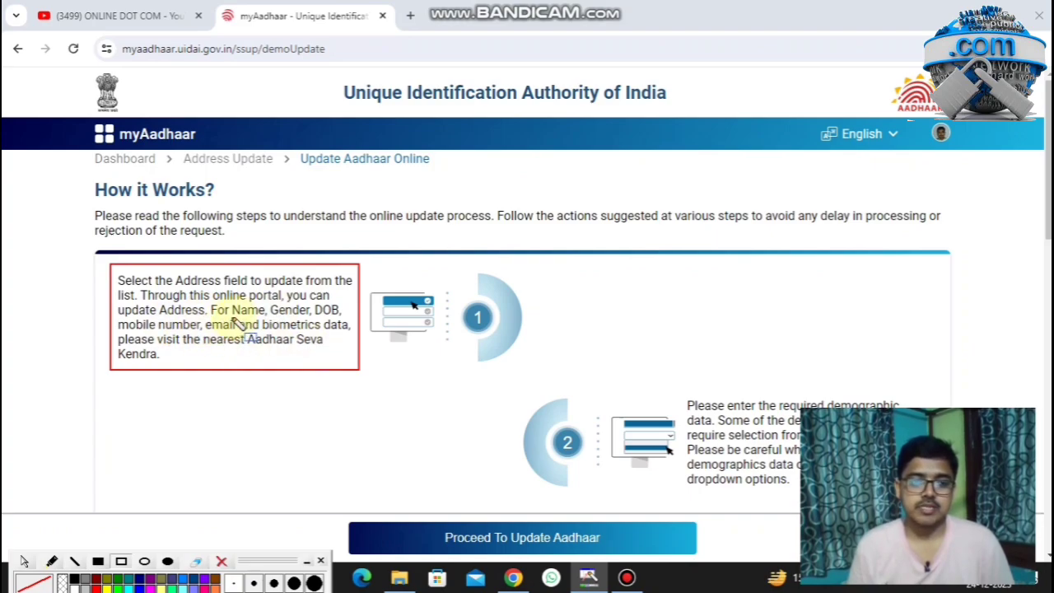
{"action": "left_click_drag", "start_coordinate": [237, 318], "coordinate": [346, 319]}
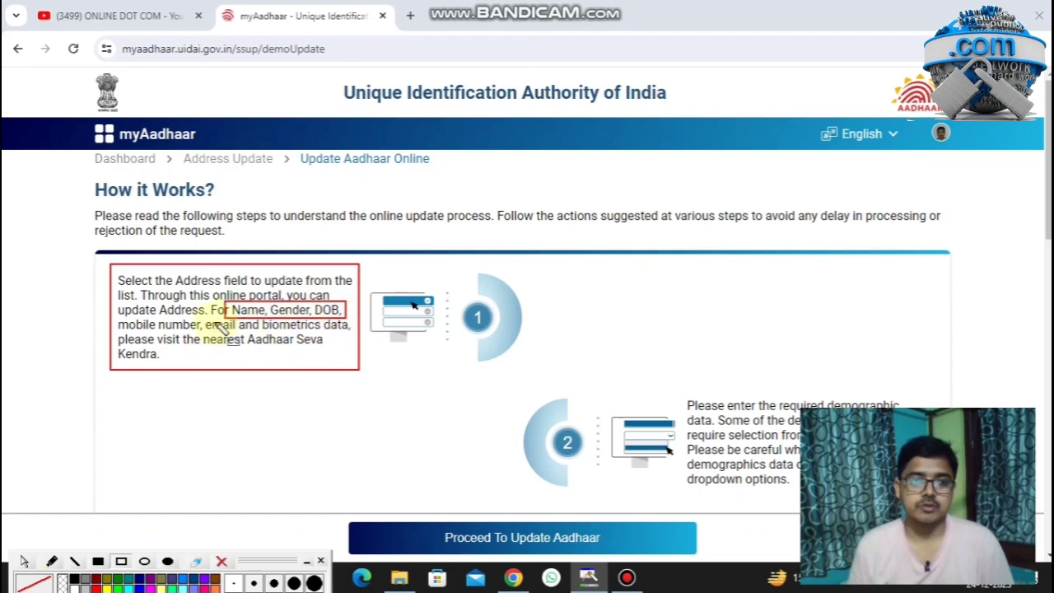
{"action": "mouse_move", "coordinate": [121, 320]}
{"action": "left_mouse_down"}
{"action": "mouse_move", "coordinate": [161, 333]}
{"action": "mouse_move", "coordinate": [352, 335]}
{"action": "left_mouse_up"}
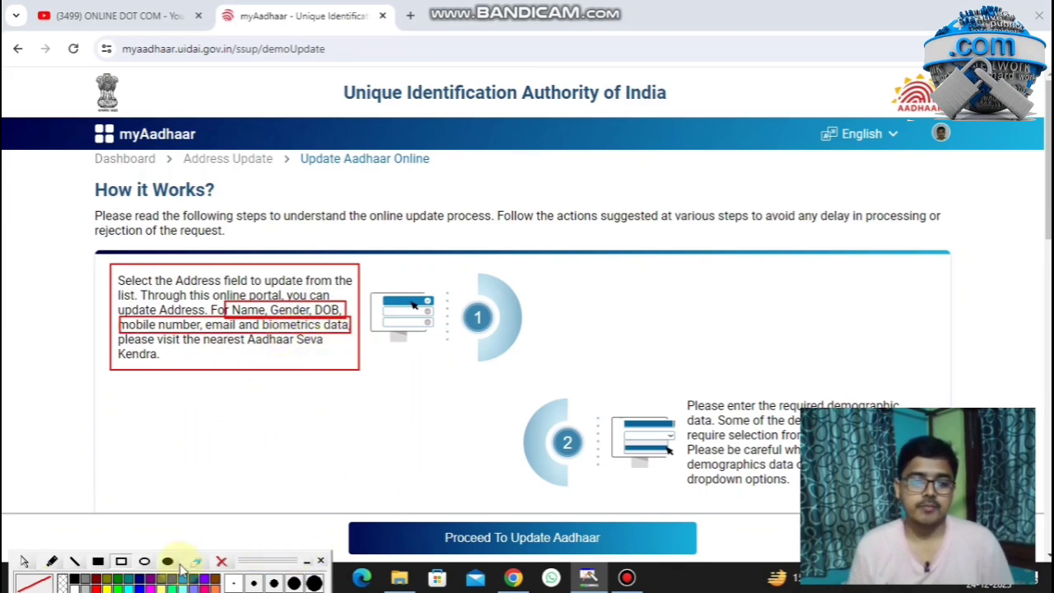
{"action": "left_click", "coordinate": [220, 564]}
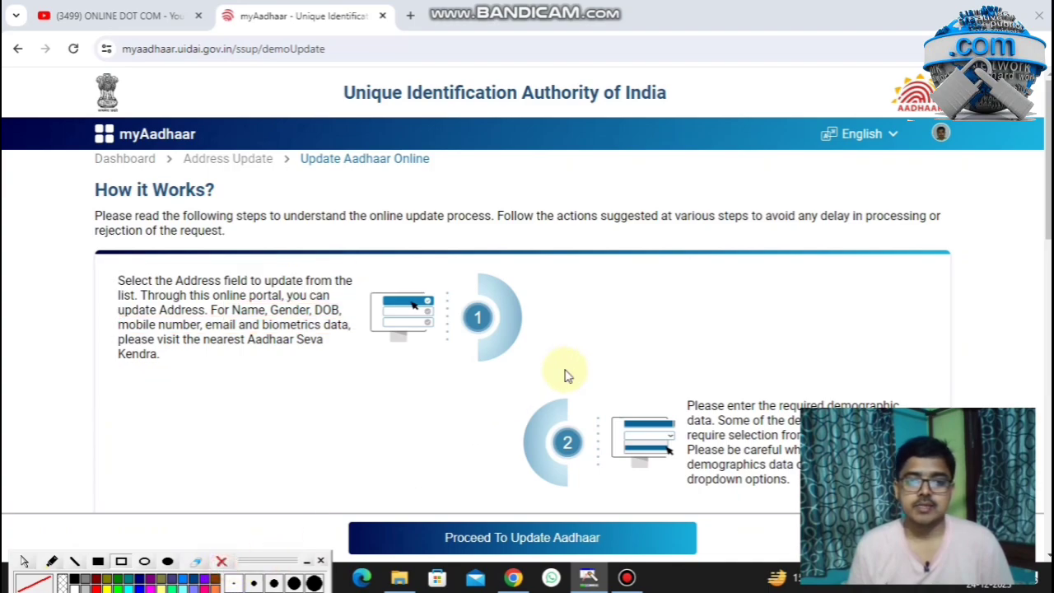
{"action": "left_click", "coordinate": [25, 562]}
{"action": "scroll", "coordinate": [618, 354], "scroll_direction": "down", "scroll_amount": 3}
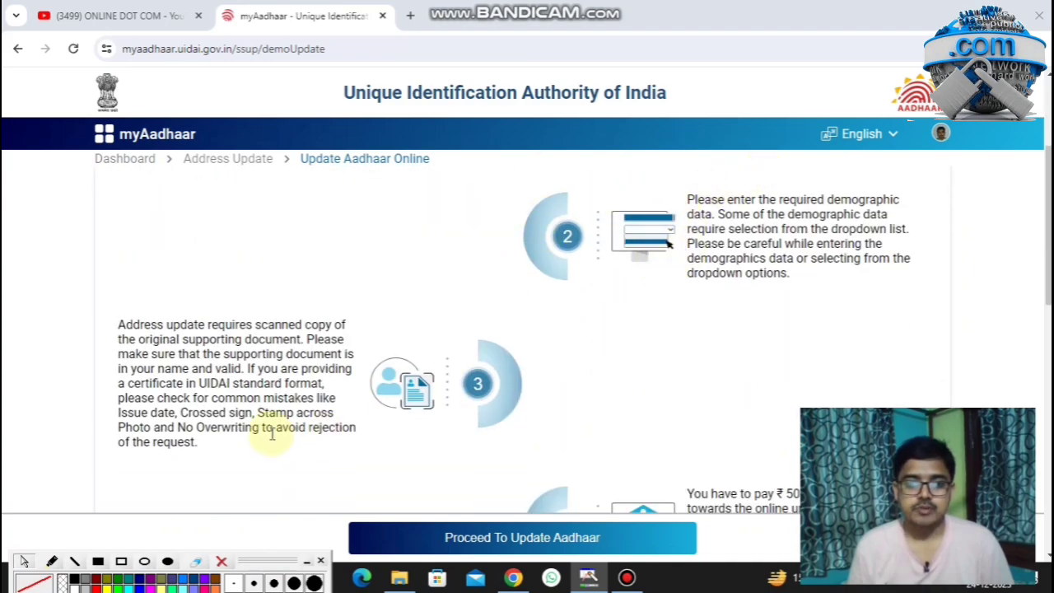
Scroll through the How it Works update steps
{"action": "scroll", "coordinate": [745, 379], "scroll_direction": "down", "scroll_amount": 3}
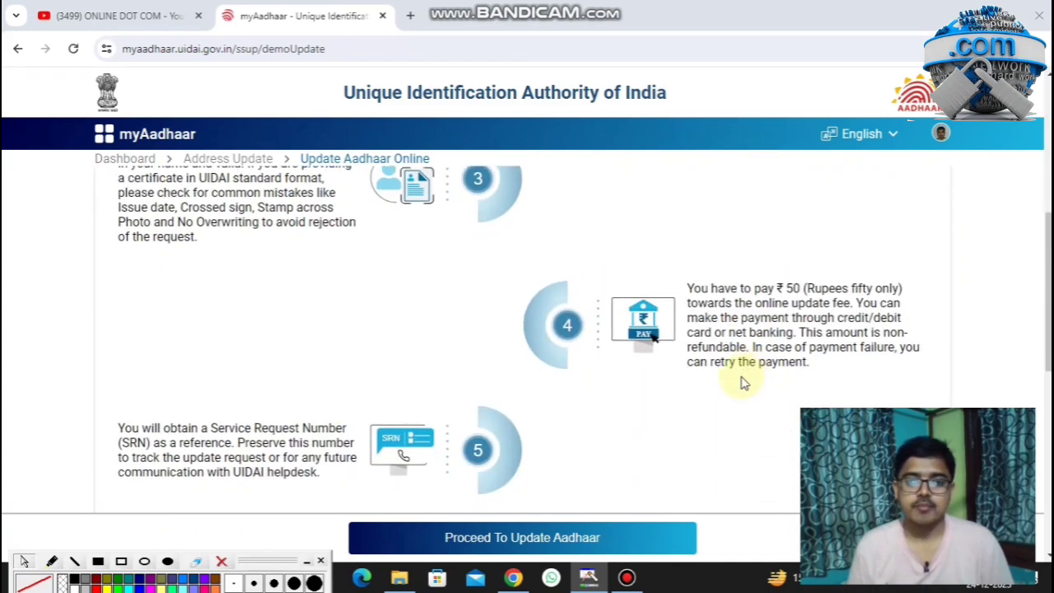
{"action": "scroll", "coordinate": [602, 267], "scroll_direction": "up", "scroll_amount": 5}
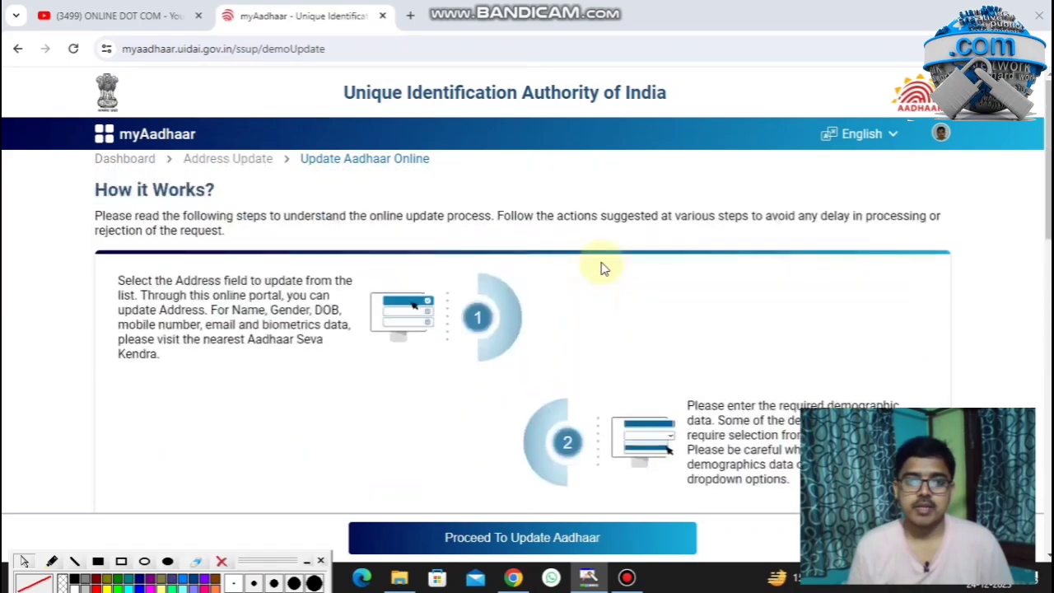
{"action": "scroll", "coordinate": [603, 272], "scroll_direction": "down", "scroll_amount": 3}
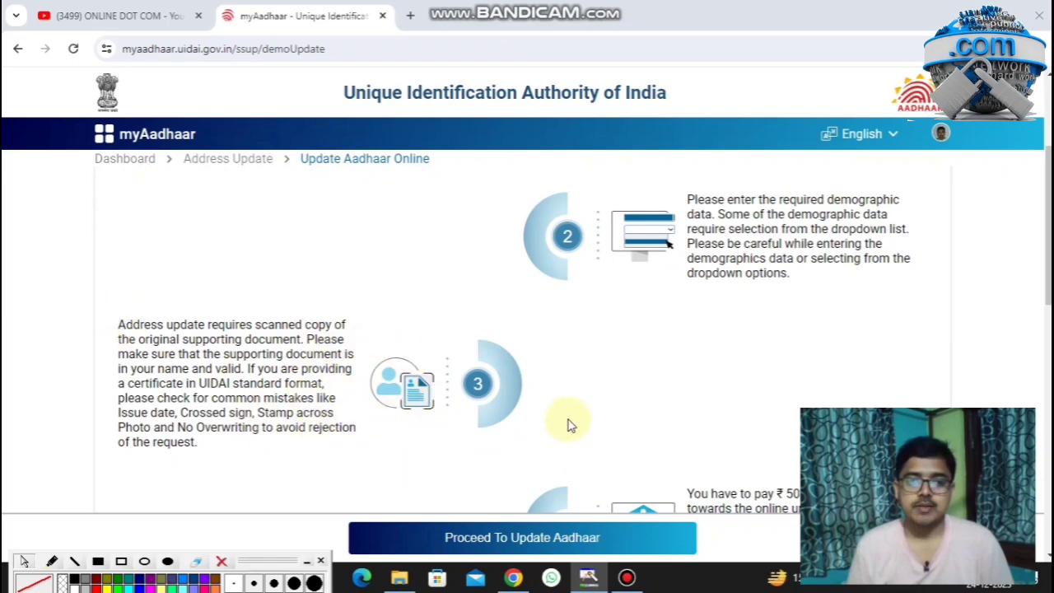
{"action": "scroll", "coordinate": [603, 385], "scroll_direction": "down", "scroll_amount": 1}
{"action": "scroll", "coordinate": [603, 386], "scroll_direction": "down", "scroll_amount": 2}
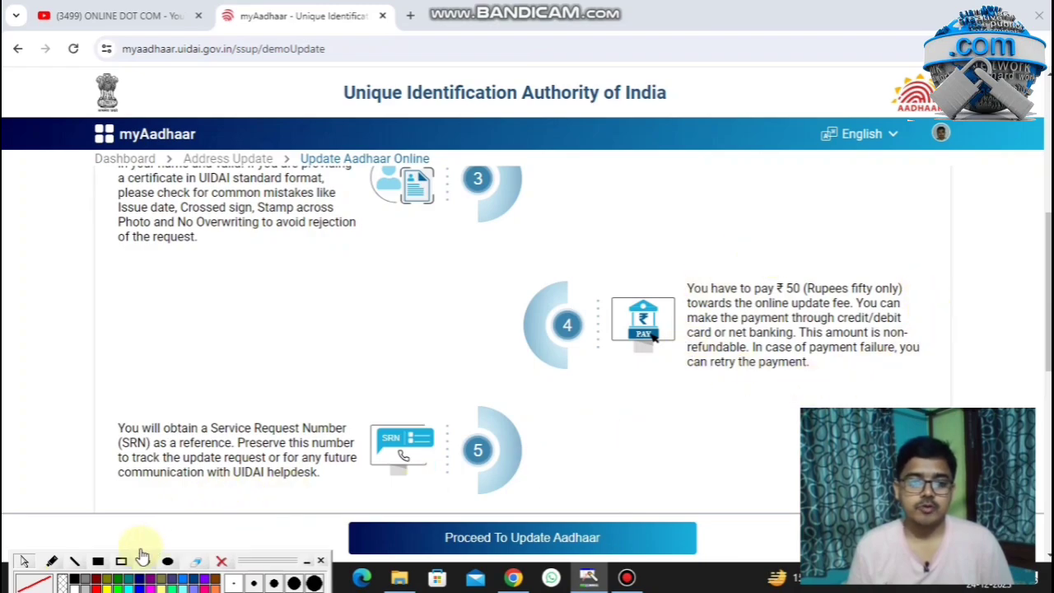
Mark the ₹ 50 fee in the step 4 payment note, clear it, and proceed to update
{"action": "left_click", "coordinate": [121, 561]}
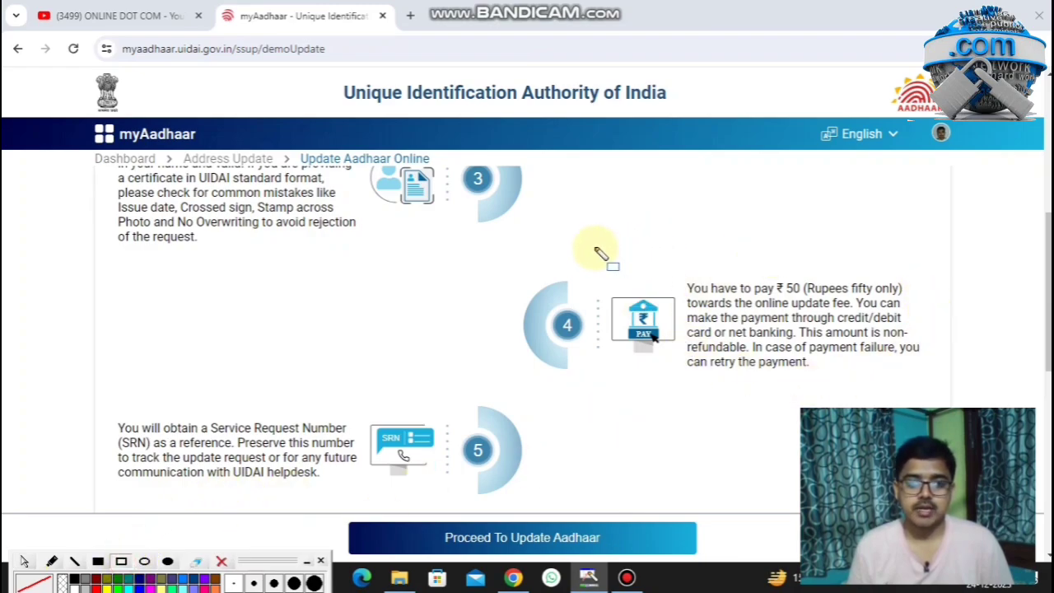
{"action": "mouse_move", "coordinate": [595, 246]}
{"action": "left_mouse_down"}
{"action": "mouse_move", "coordinate": [608, 364]}
{"action": "mouse_move", "coordinate": [725, 386]}
{"action": "mouse_move", "coordinate": [934, 383]}
{"action": "left_mouse_up"}
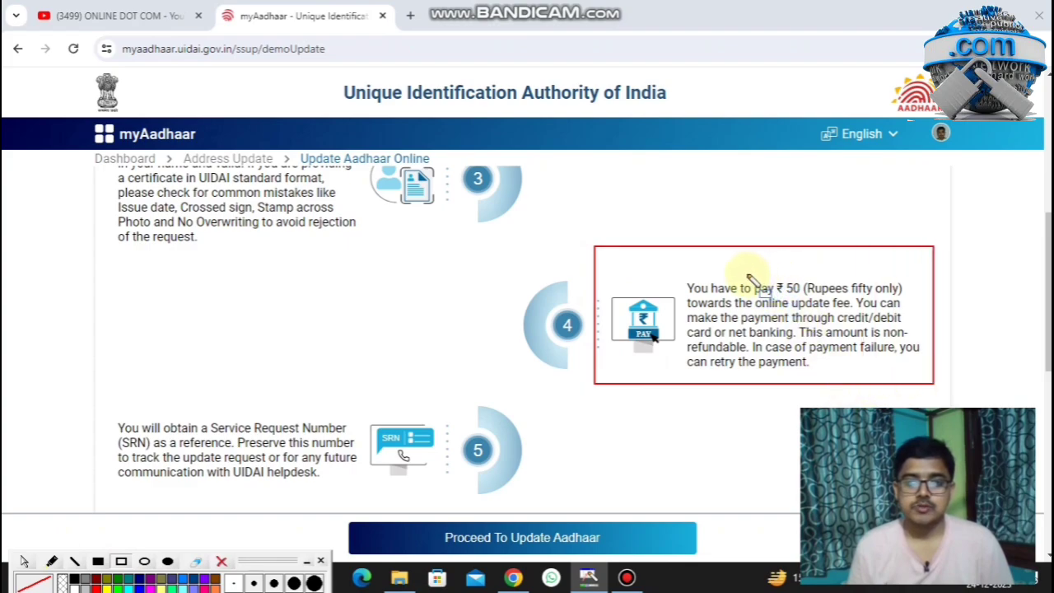
{"action": "left_click_drag", "start_coordinate": [749, 294], "coordinate": [906, 297]}
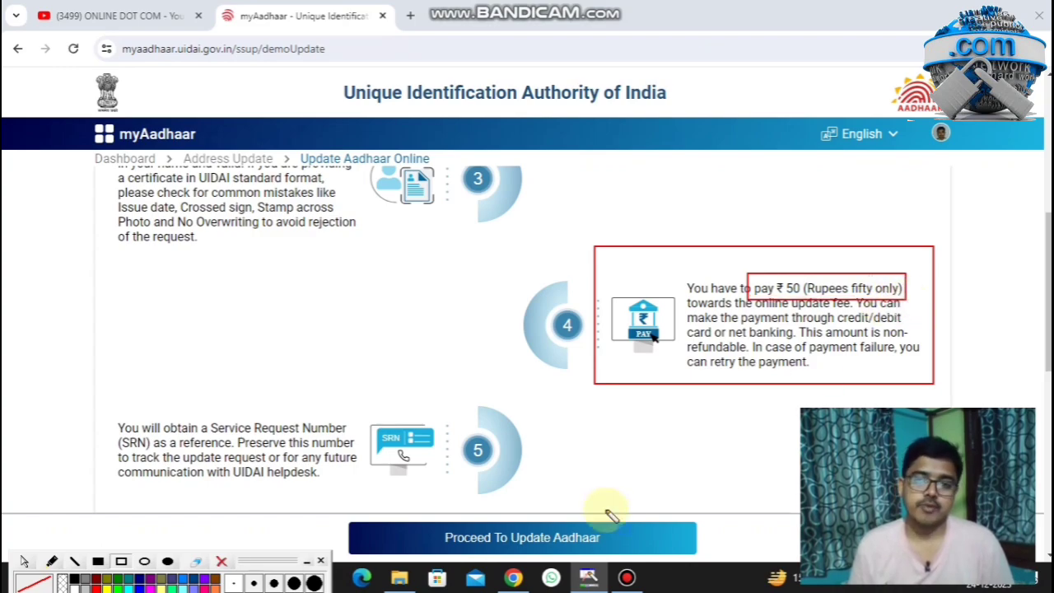
{"action": "left_click", "coordinate": [222, 562]}
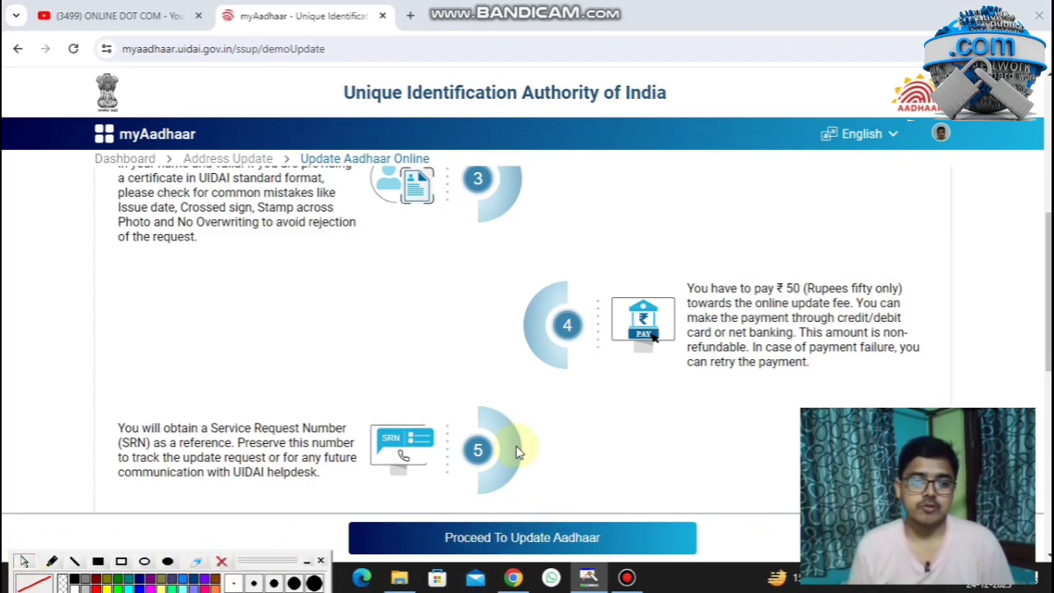
{"action": "left_click", "coordinate": [503, 537]}
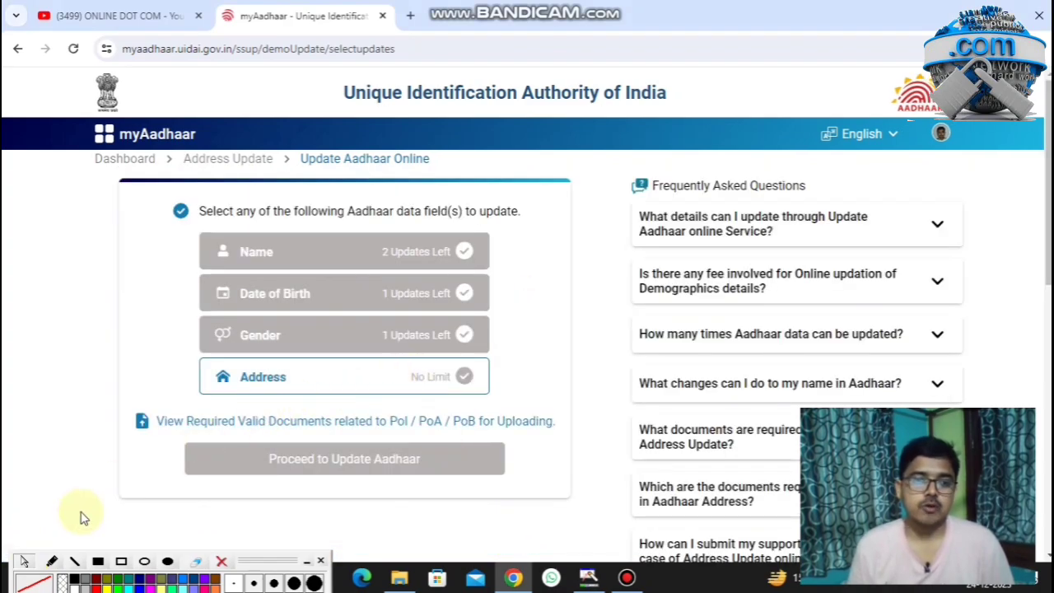
Box the Name, Date of Birth, Gender and Address options in blue and red
{"action": "left_click", "coordinate": [121, 561]}
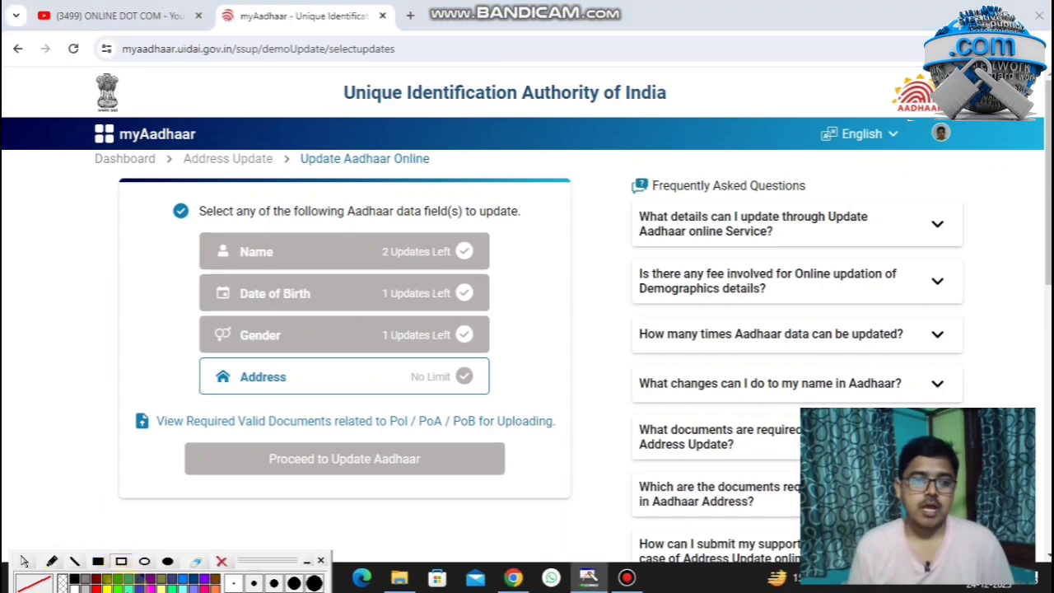
{"action": "left_click", "coordinate": [139, 581]}
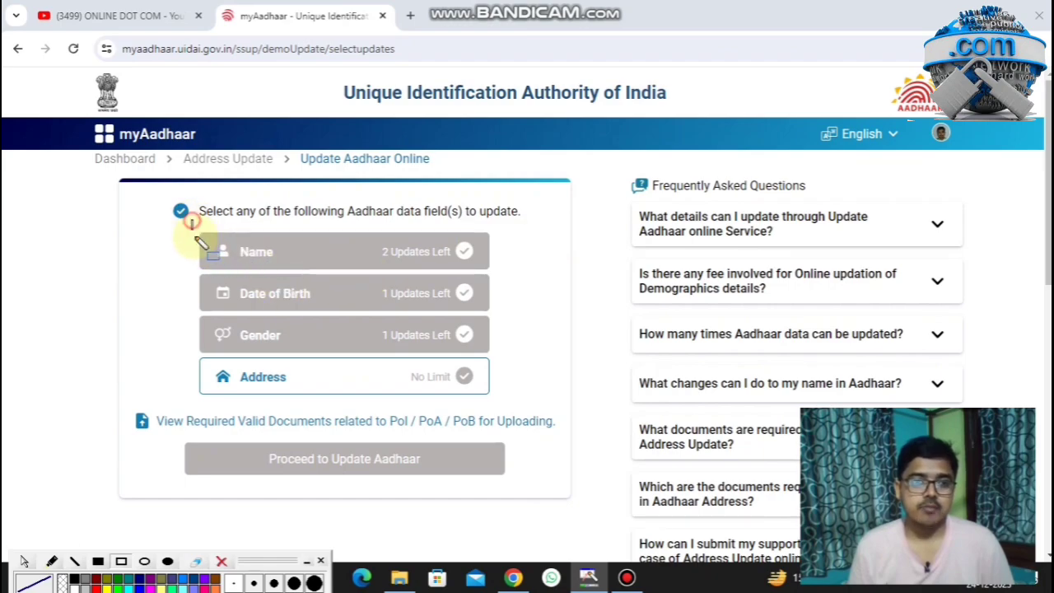
{"action": "mouse_move", "coordinate": [192, 221]}
{"action": "left_mouse_down"}
{"action": "mouse_move", "coordinate": [199, 262]}
{"action": "mouse_move", "coordinate": [497, 269]}
{"action": "left_mouse_up"}
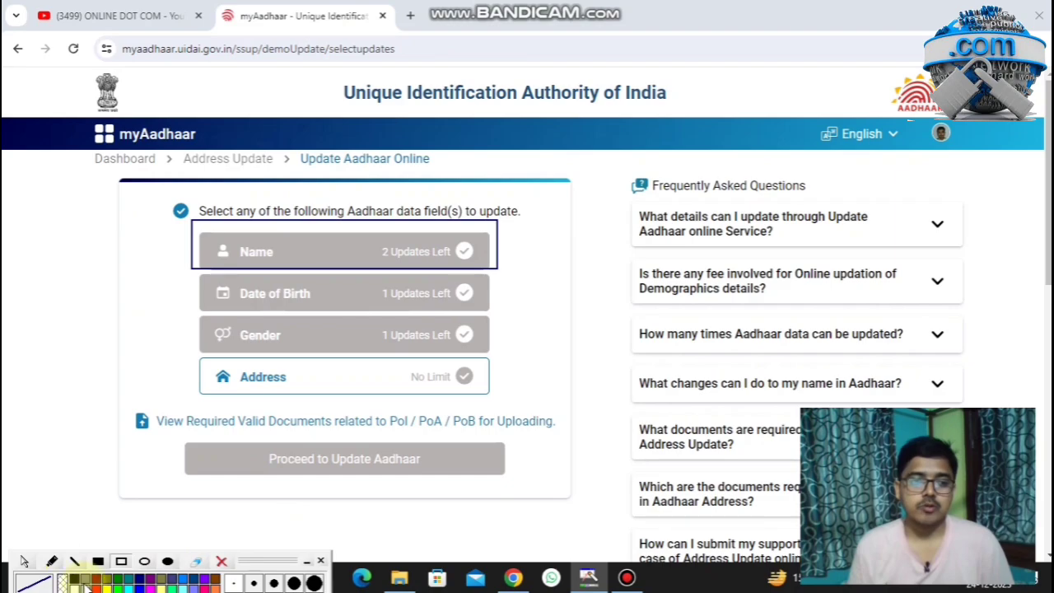
{"action": "left_click", "coordinate": [92, 585]}
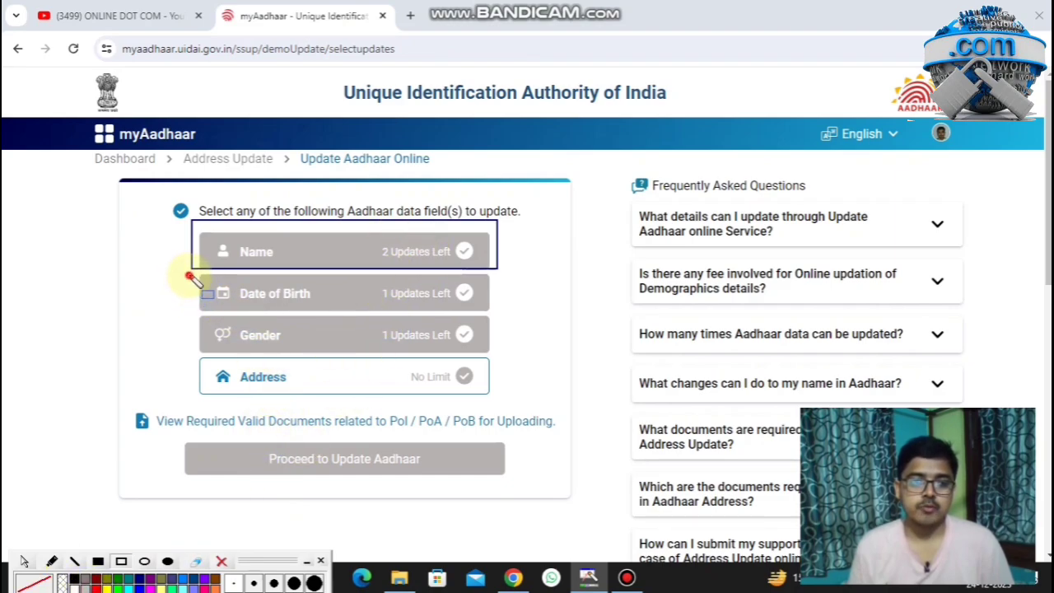
{"action": "mouse_move", "coordinate": [188, 275]}
{"action": "left_mouse_down"}
{"action": "mouse_move", "coordinate": [215, 303]}
{"action": "mouse_move", "coordinate": [498, 312]}
{"action": "left_mouse_up"}
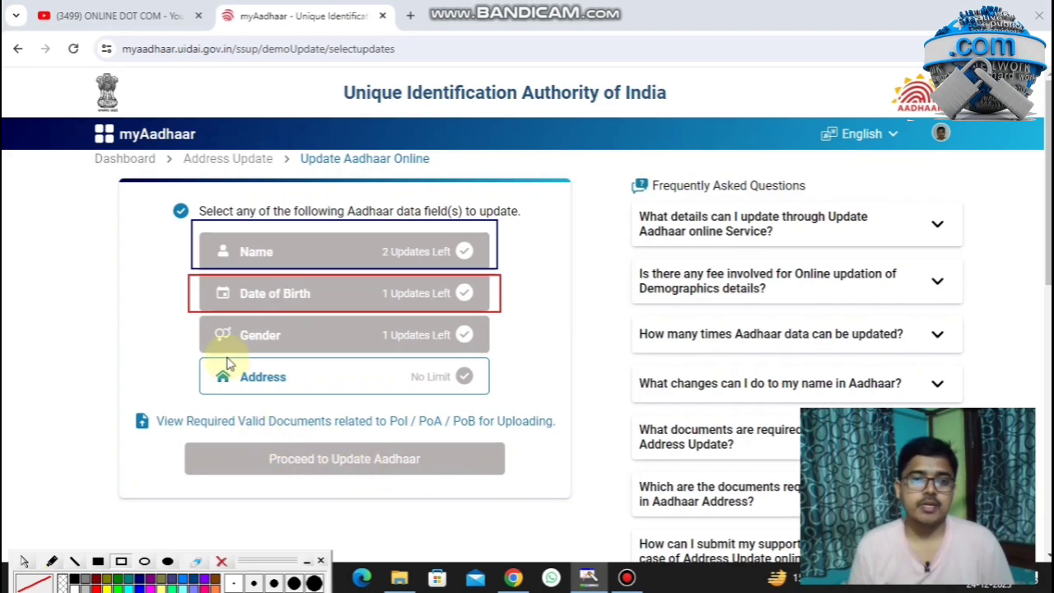
{"action": "mouse_move", "coordinate": [188, 321]}
{"action": "left_mouse_down"}
{"action": "mouse_move", "coordinate": [197, 342]}
{"action": "mouse_move", "coordinate": [288, 356]}
{"action": "mouse_move", "coordinate": [505, 352]}
{"action": "left_mouse_up"}
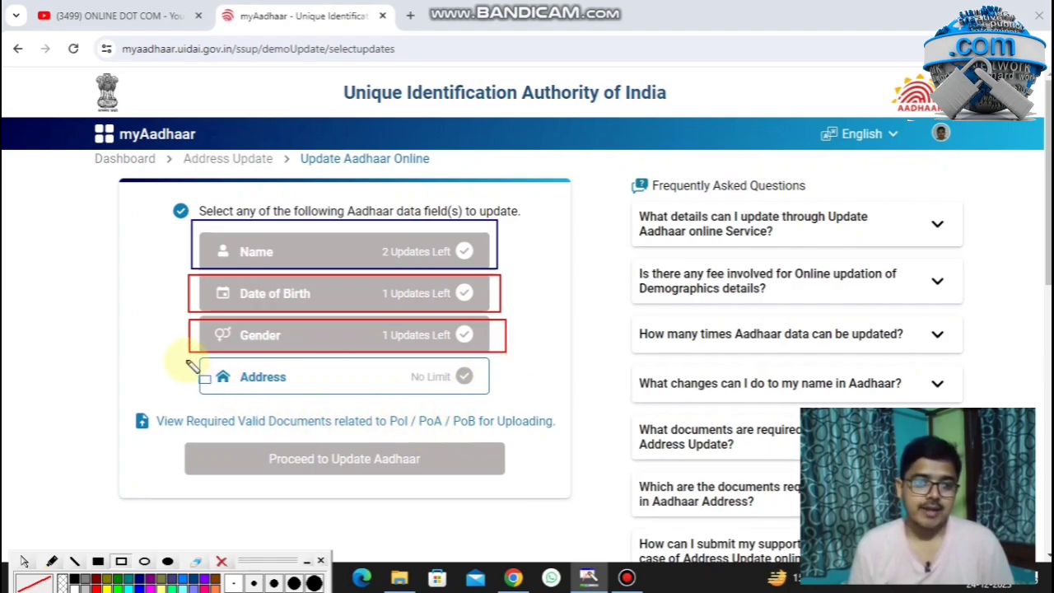
{"action": "mouse_move", "coordinate": [186, 357]}
{"action": "left_mouse_down"}
{"action": "mouse_move", "coordinate": [189, 372]}
{"action": "mouse_move", "coordinate": [236, 404]}
{"action": "mouse_move", "coordinate": [496, 399]}
{"action": "left_mouse_up"}
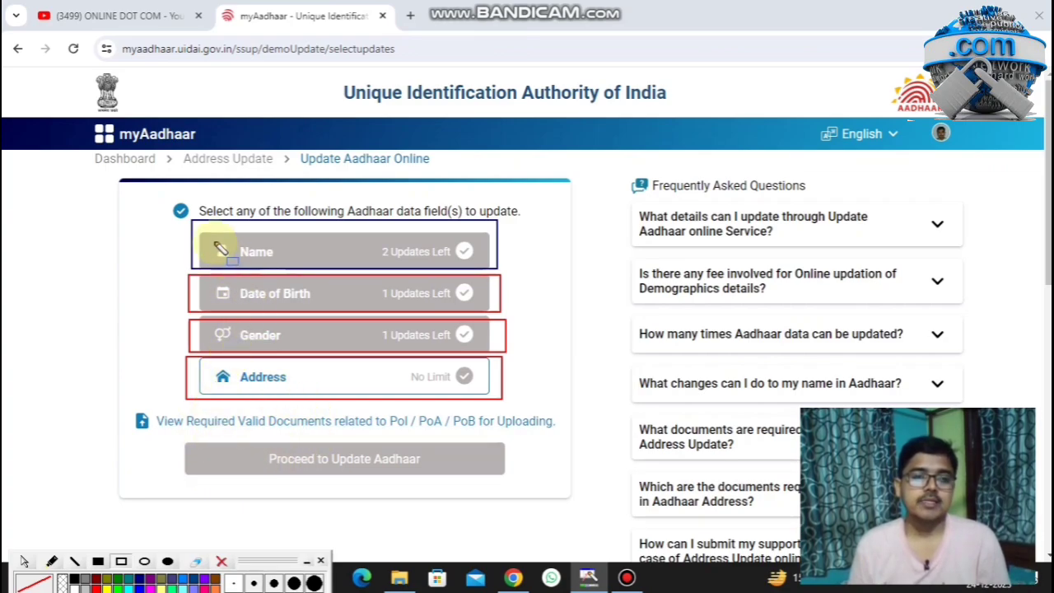
{"action": "mouse_move", "coordinate": [179, 223]}
{"action": "left_mouse_down"}
{"action": "mouse_move", "coordinate": [176, 345]}
{"action": "mouse_move", "coordinate": [514, 348]}
{"action": "left_mouse_up"}
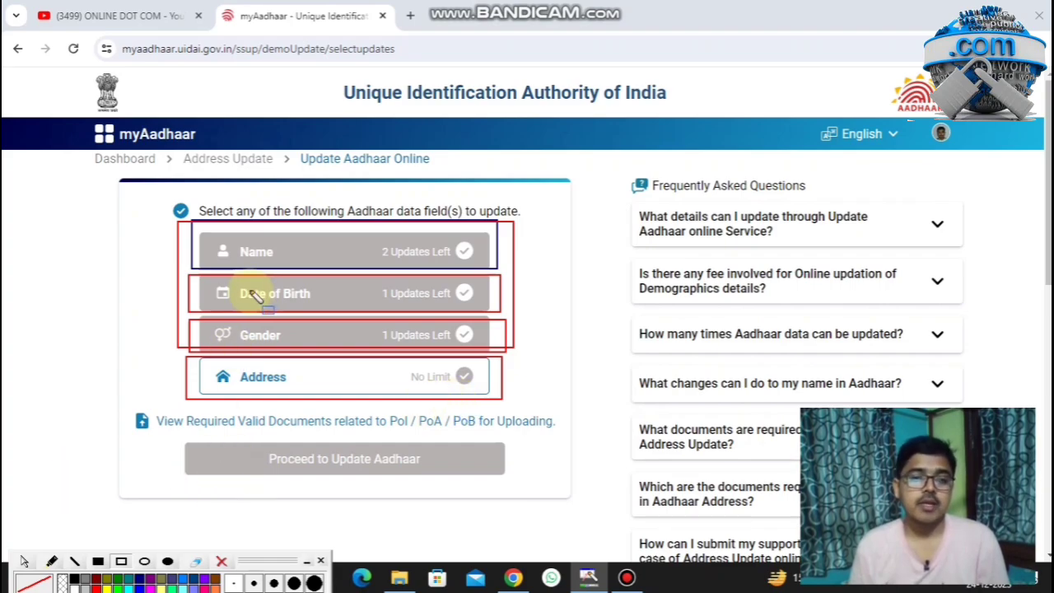
Clear the annotations, select Address and proceed to the Address step
{"action": "left_click", "coordinate": [221, 562]}
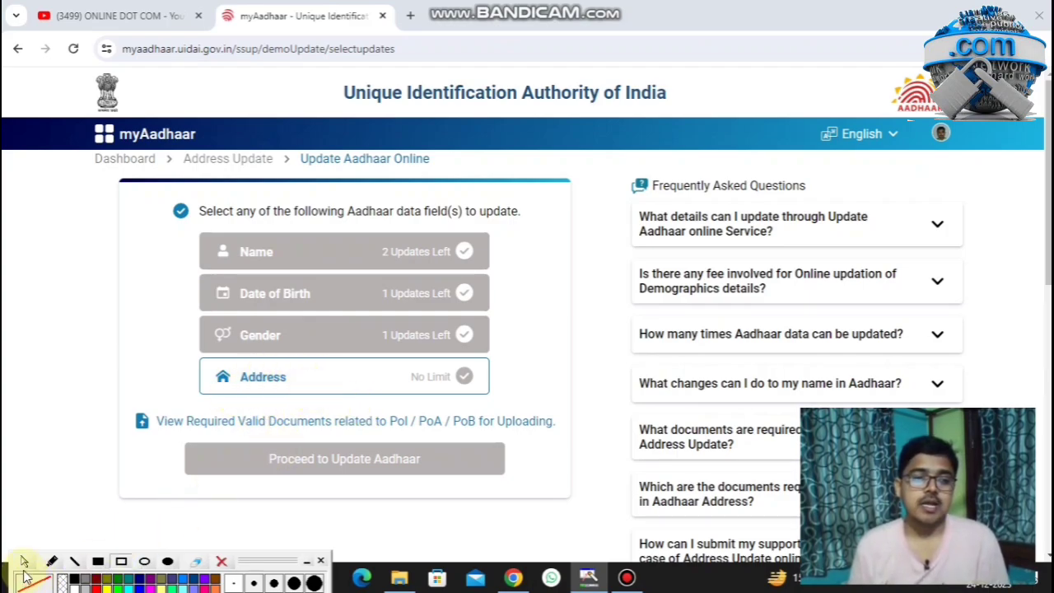
{"action": "left_click", "coordinate": [264, 381]}
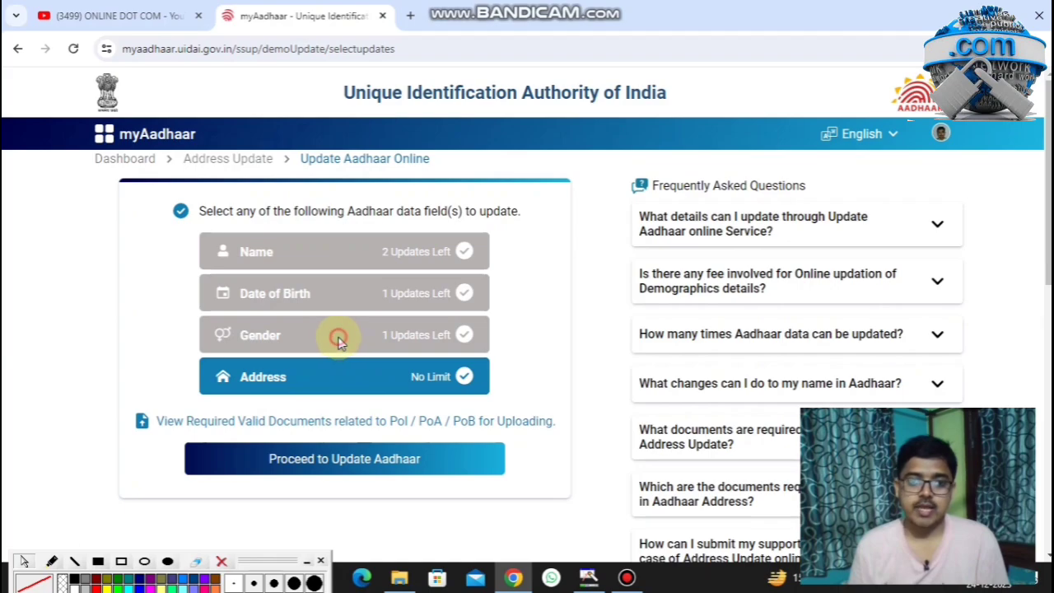
{"action": "left_click", "coordinate": [350, 461]}
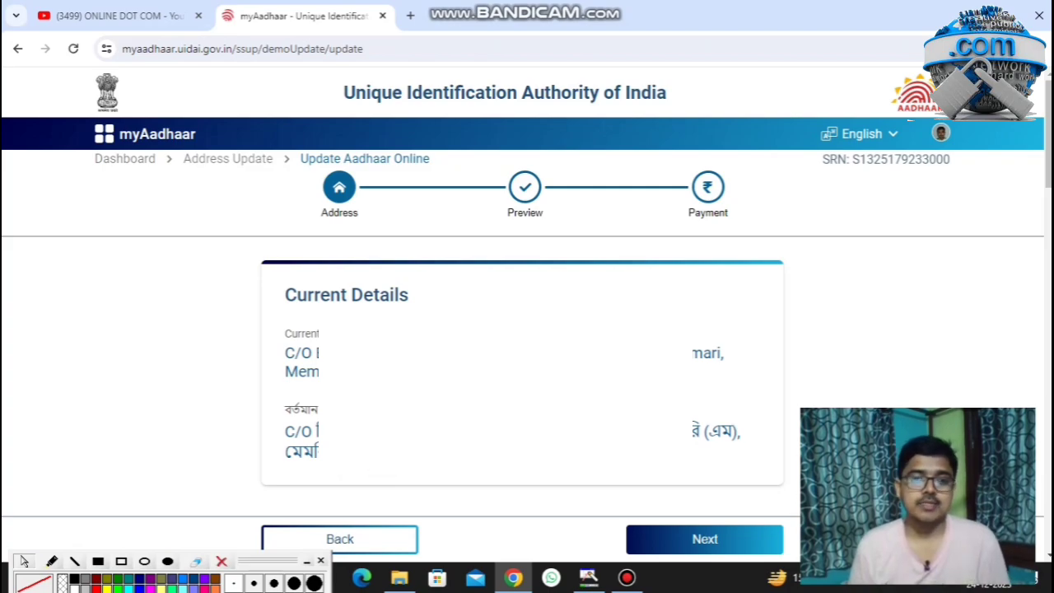
Scroll down the Address step form to the Manual Upload supporting-document section
{"action": "scroll", "coordinate": [287, 373], "scroll_direction": "down", "scroll_amount": 1}
{"action": "scroll", "coordinate": [289, 373], "scroll_direction": "up", "scroll_amount": 1}
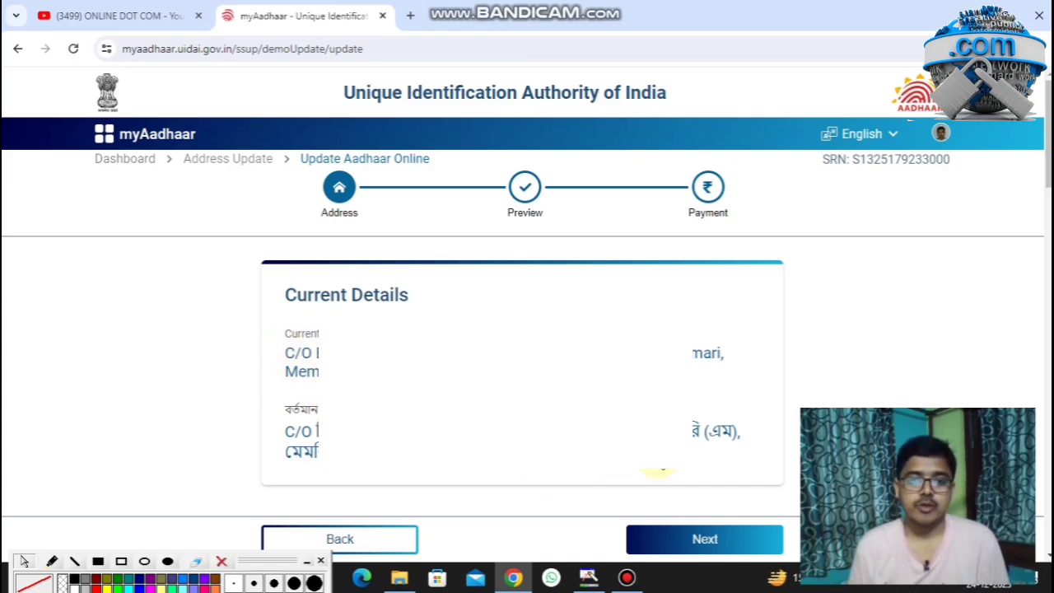
{"action": "scroll", "coordinate": [446, 472], "scroll_direction": "down", "scroll_amount": 3}
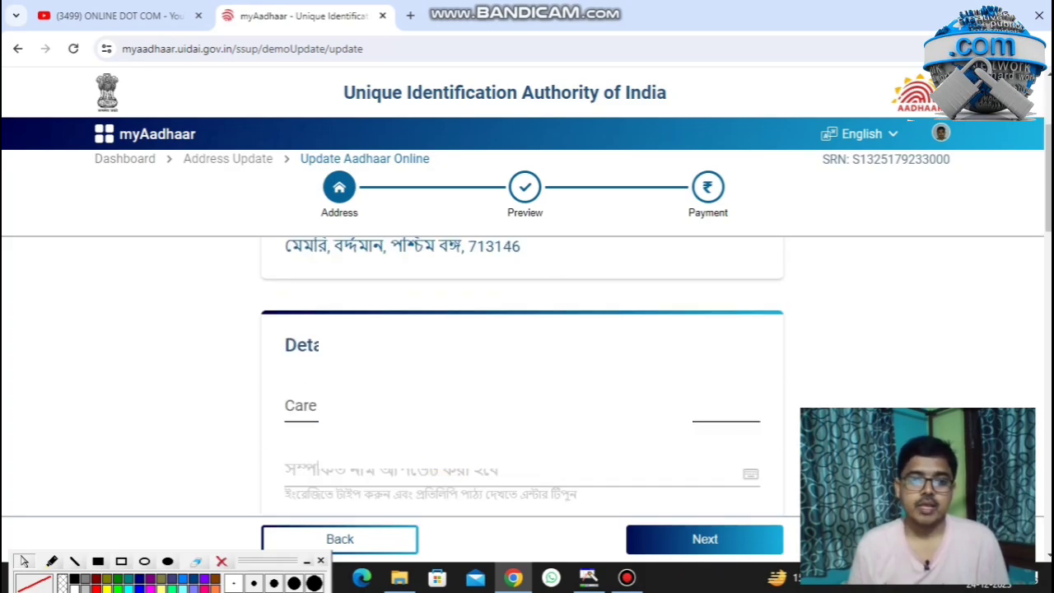
{"action": "scroll", "coordinate": [504, 404], "scroll_direction": "down", "scroll_amount": 3}
{"action": "scroll", "coordinate": [504, 404], "scroll_direction": "up", "scroll_amount": 3}
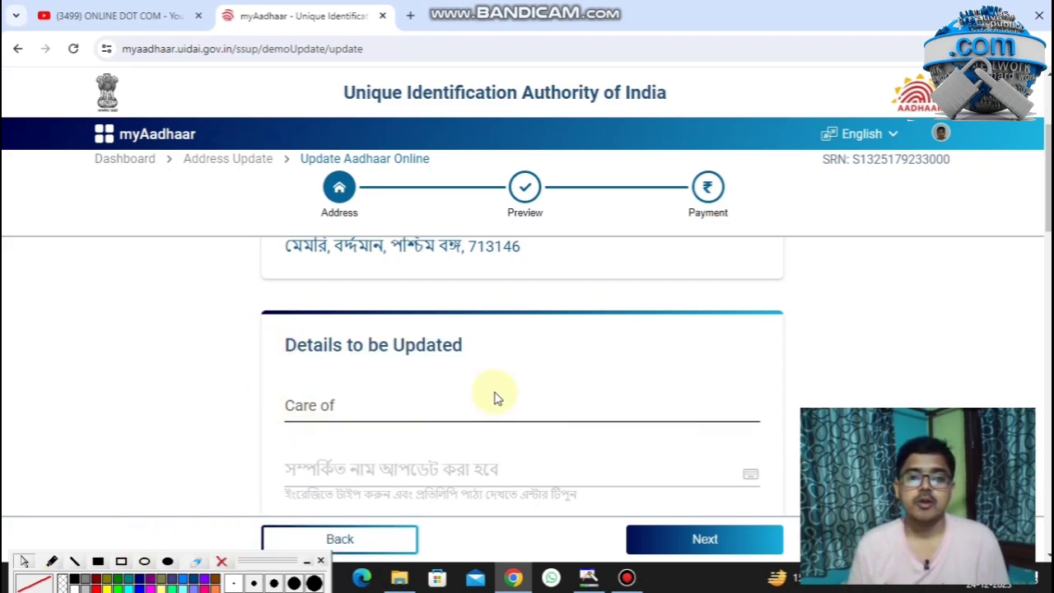
{"action": "scroll", "coordinate": [494, 397], "scroll_direction": "down", "scroll_amount": 3}
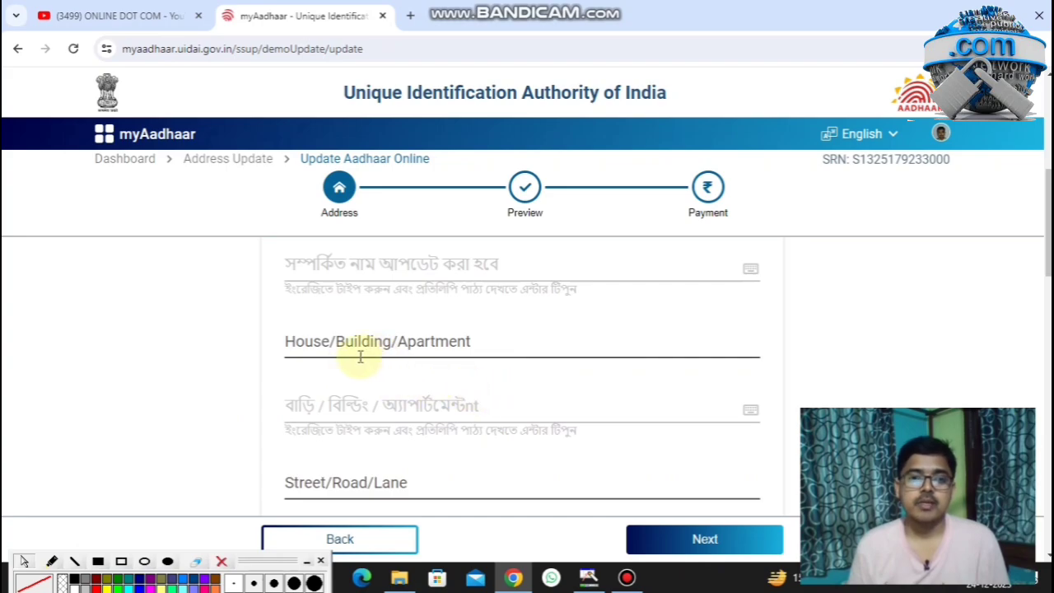
{"action": "scroll", "coordinate": [359, 354], "scroll_direction": "up", "scroll_amount": 3}
{"action": "scroll", "coordinate": [360, 358], "scroll_direction": "down", "scroll_amount": 3}
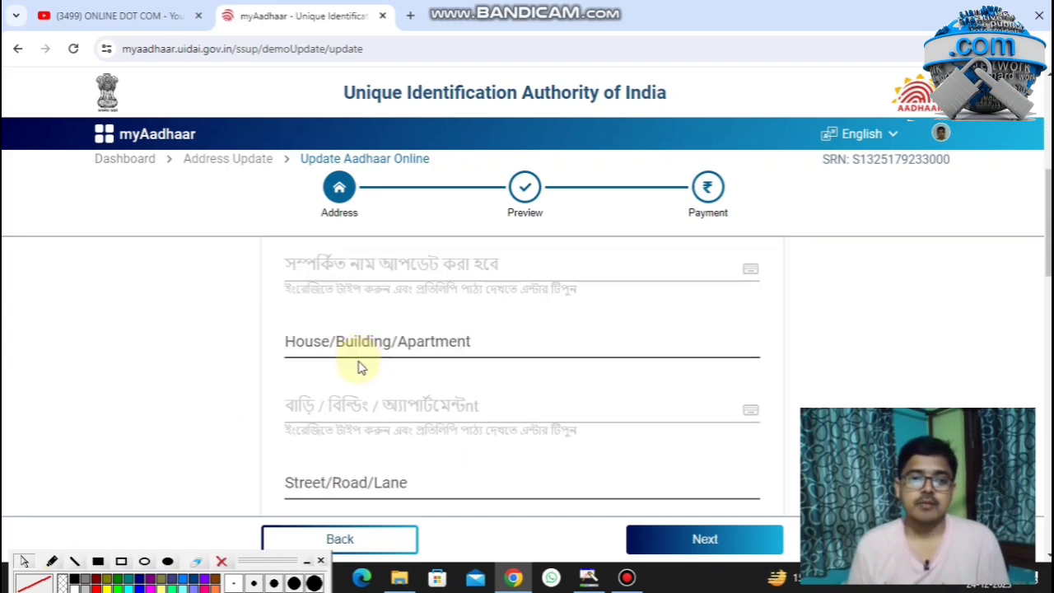
{"action": "scroll", "coordinate": [360, 368], "scroll_direction": "down", "scroll_amount": 3}
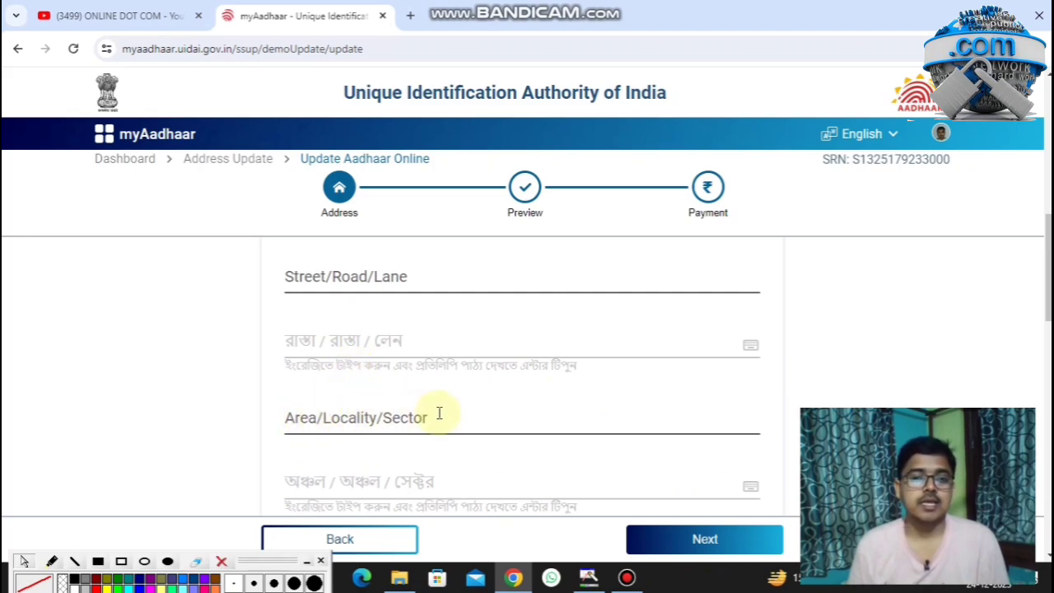
{"action": "scroll", "coordinate": [439, 413], "scroll_direction": "down", "scroll_amount": 3}
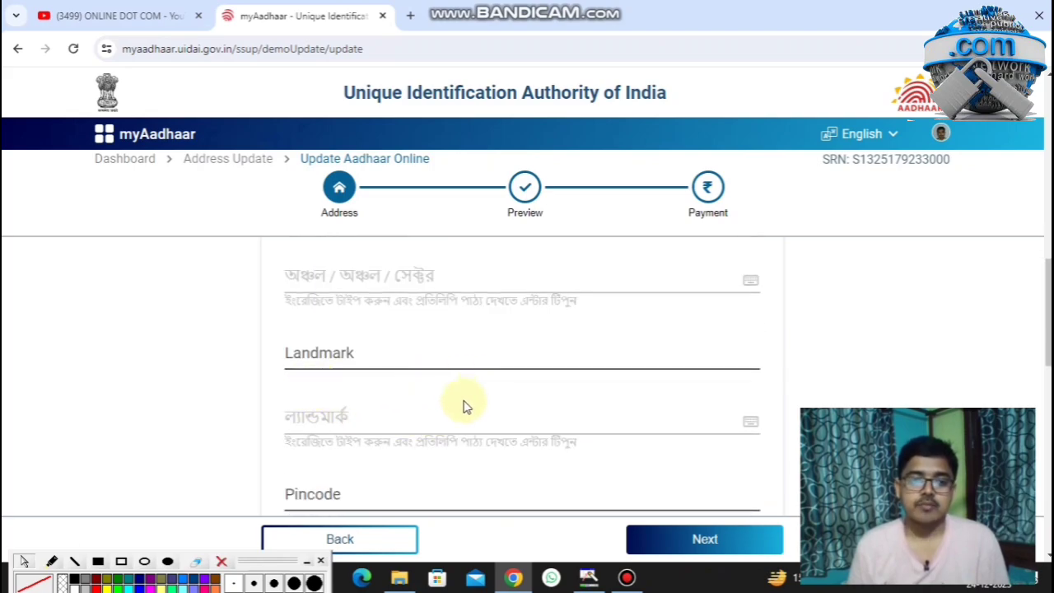
{"action": "scroll", "coordinate": [464, 404], "scroll_direction": "down", "scroll_amount": 3}
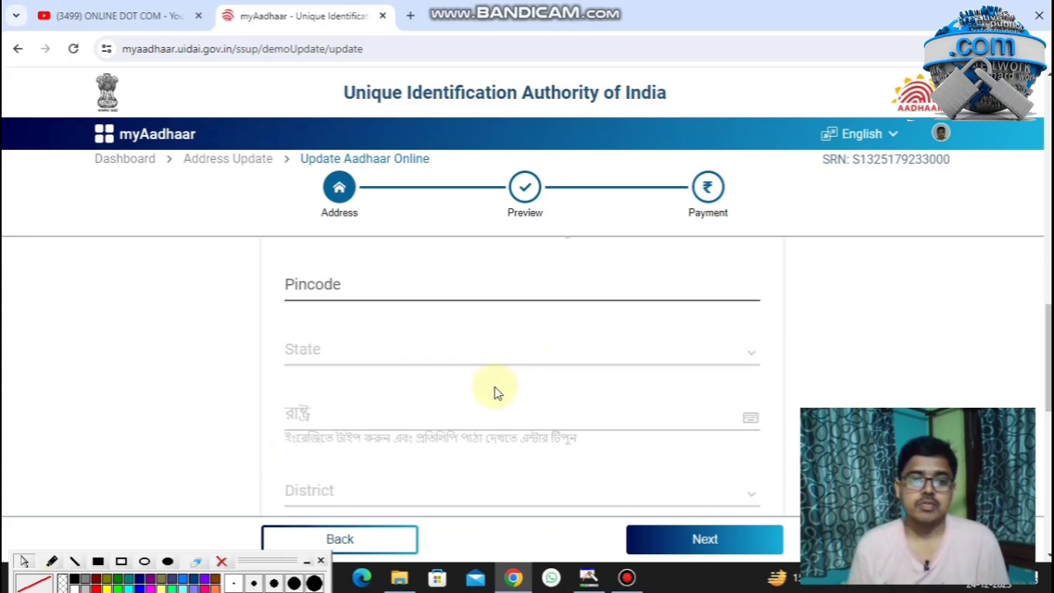
{"action": "scroll", "coordinate": [494, 392], "scroll_direction": "down", "scroll_amount": 3}
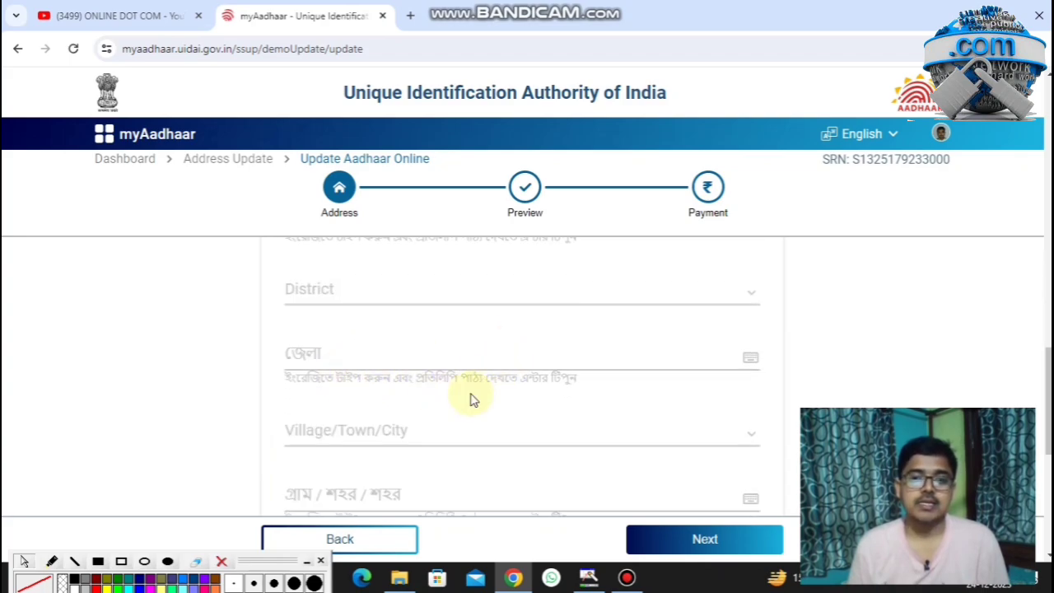
{"action": "scroll", "coordinate": [461, 404], "scroll_direction": "up", "scroll_amount": 6}
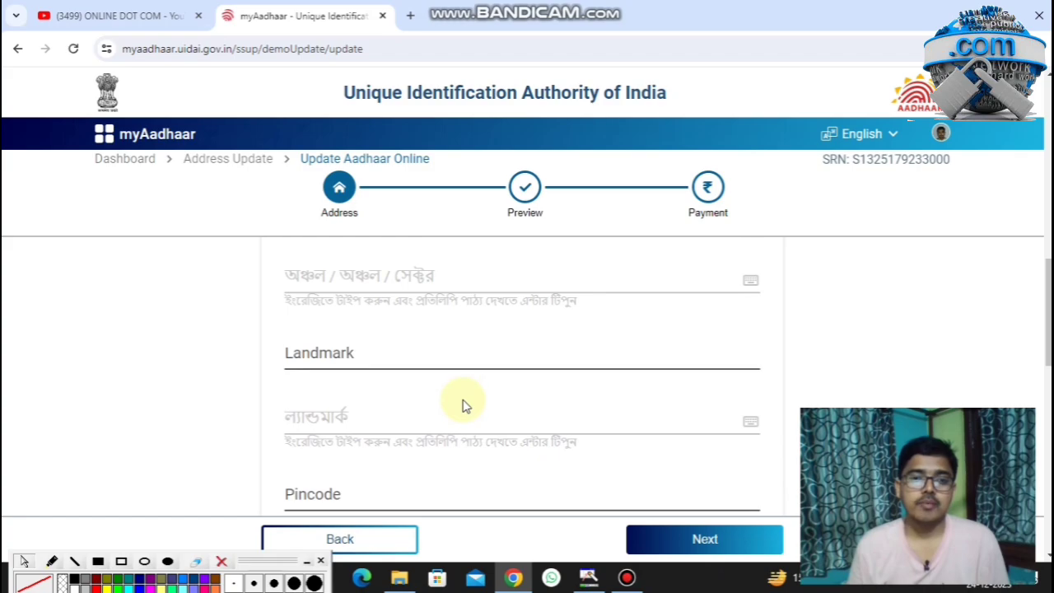
{"action": "scroll", "coordinate": [464, 404], "scroll_direction": "up", "scroll_amount": 9}
{"action": "scroll", "coordinate": [463, 405], "scroll_direction": "down", "scroll_amount": 3}
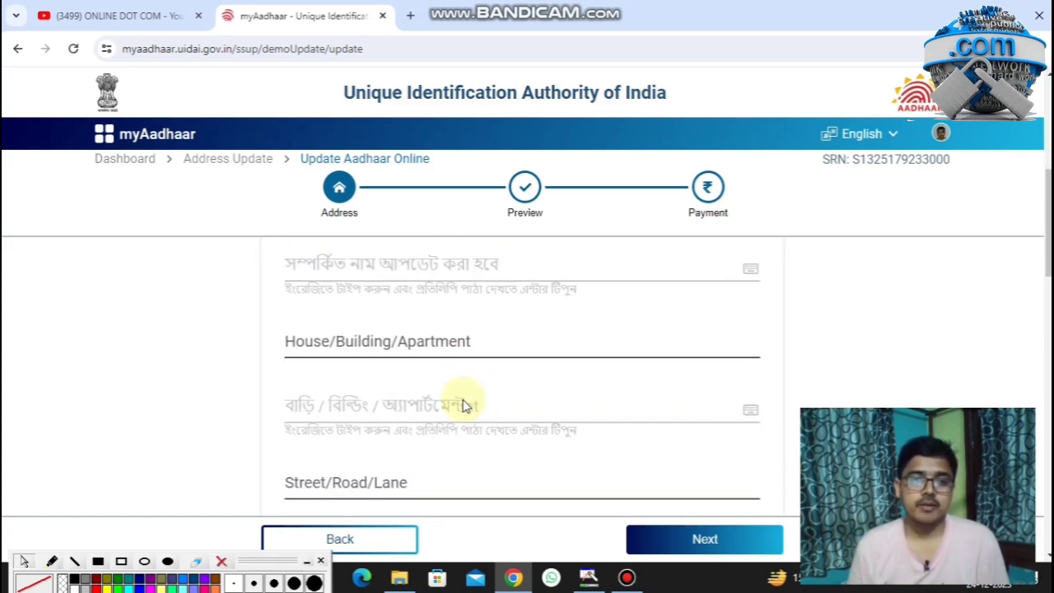
{"action": "scroll", "coordinate": [464, 405], "scroll_direction": "down", "scroll_amount": 10}
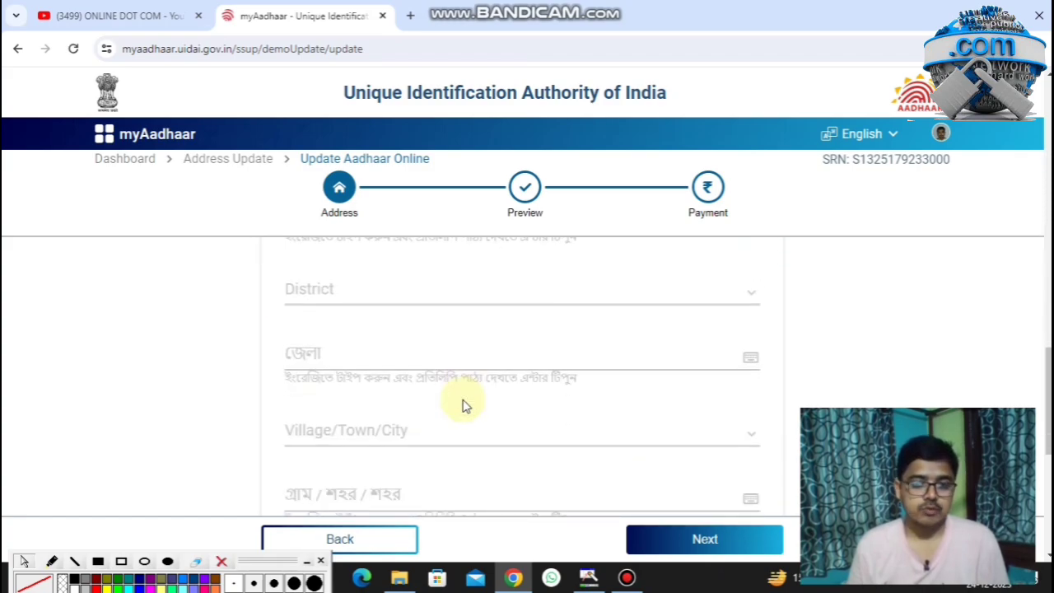
{"action": "scroll", "coordinate": [463, 405], "scroll_direction": "down", "scroll_amount": 6}
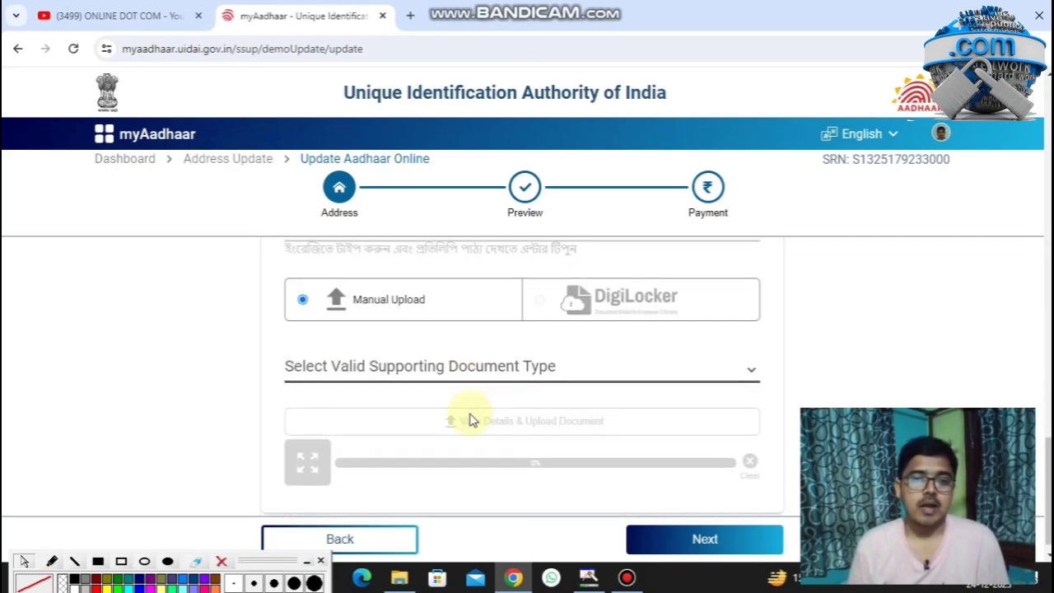
{"action": "scroll", "coordinate": [470, 420], "scroll_direction": "up", "scroll_amount": 3}
{"action": "scroll", "coordinate": [469, 420], "scroll_direction": "down", "scroll_amount": 3}
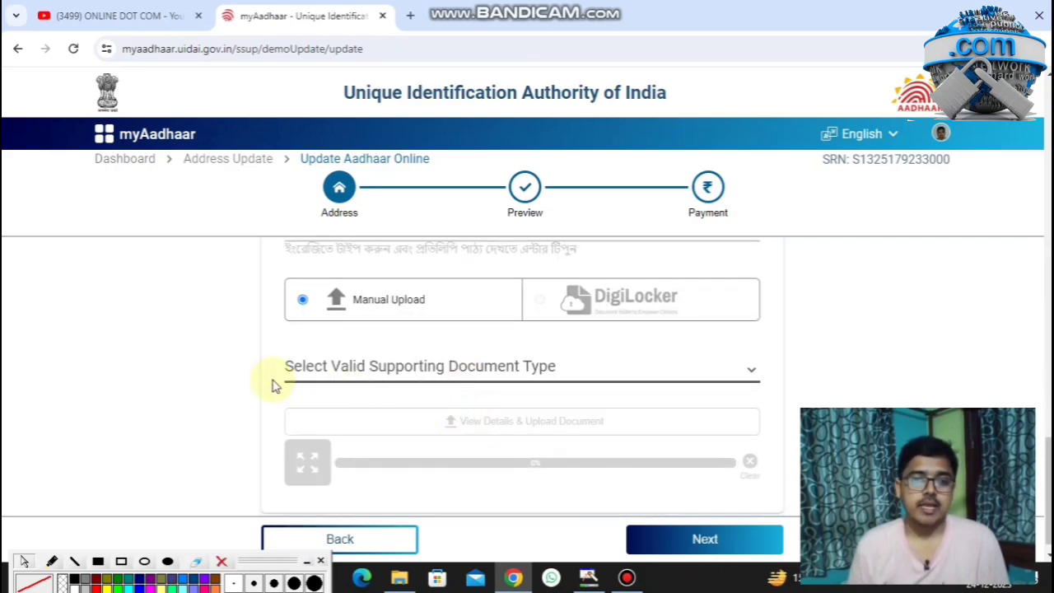
{"action": "scroll", "coordinate": [400, 381], "scroll_direction": "down", "scroll_amount": 1}
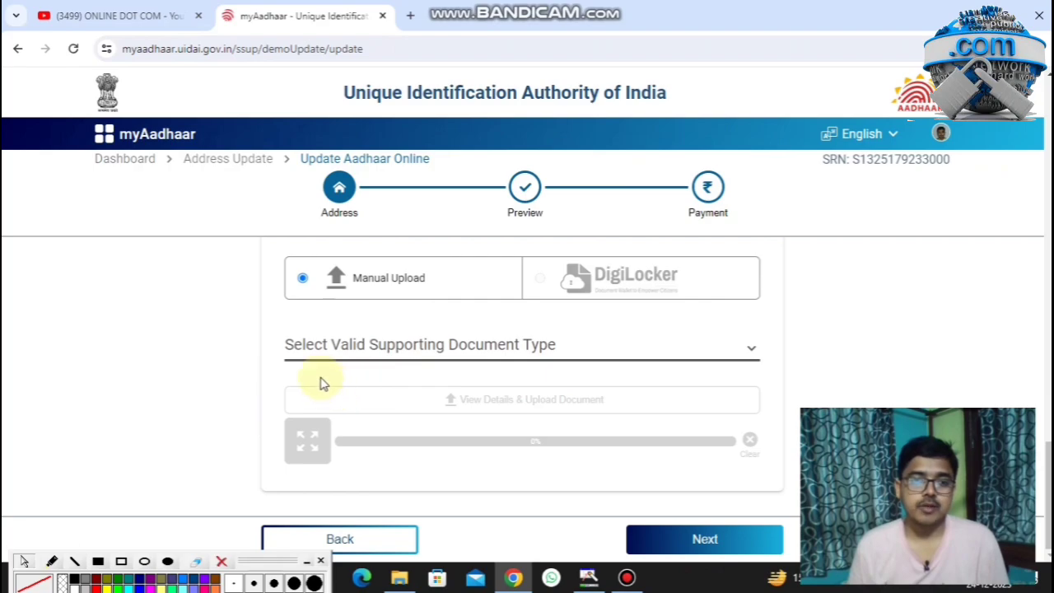
Browse the supporting document type list, close it without choosing, then reopen it
{"action": "left_click", "coordinate": [752, 355]}
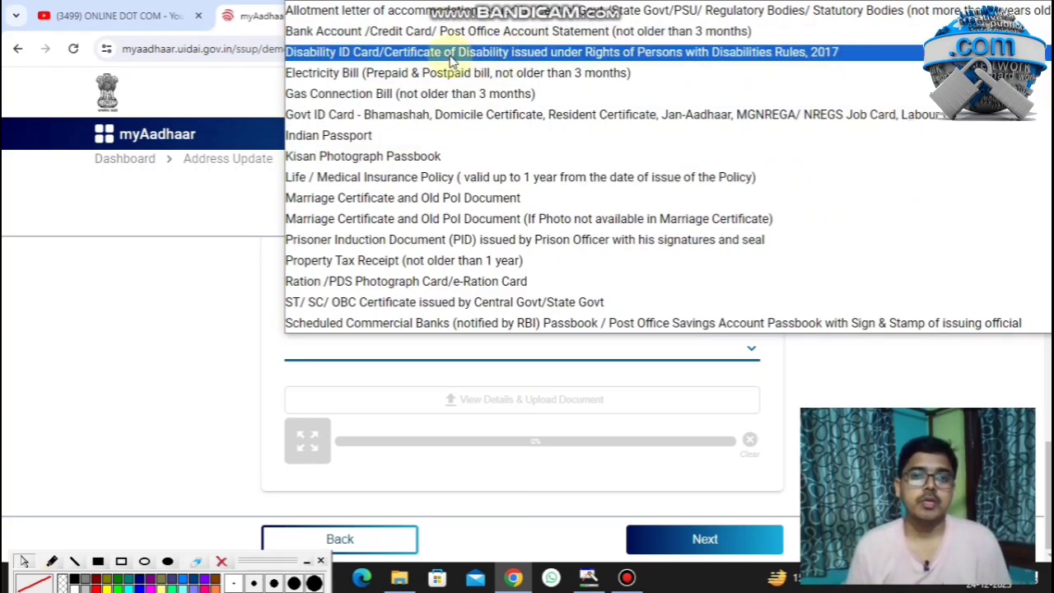
{"action": "scroll", "coordinate": [452, 58], "scroll_direction": "down", "scroll_amount": 1}
{"action": "scroll", "coordinate": [451, 60], "scroll_direction": "down", "scroll_amount": 2}
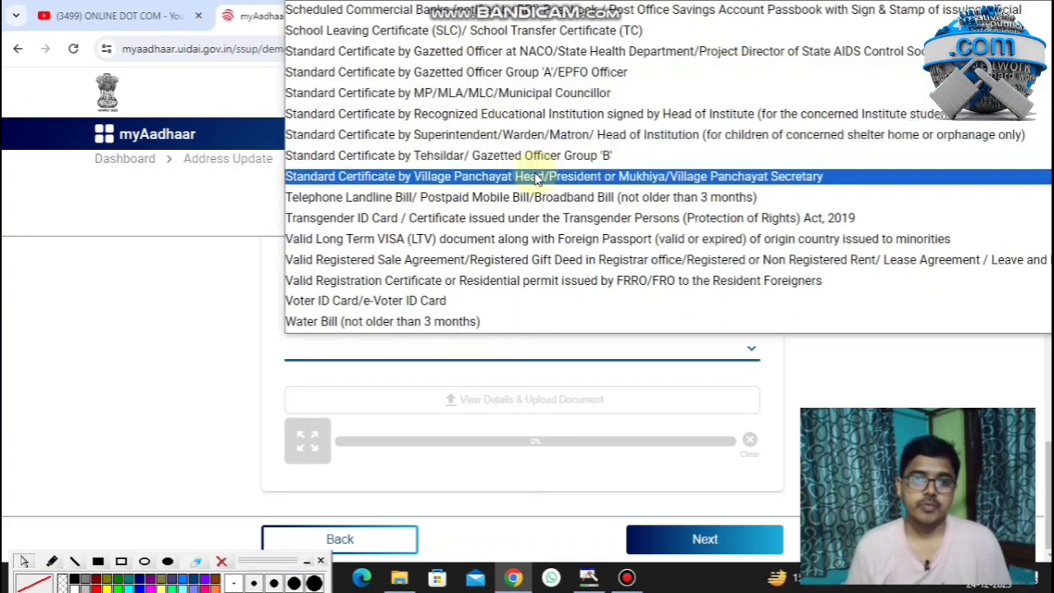
{"action": "scroll", "coordinate": [536, 173], "scroll_direction": "up", "scroll_amount": 3}
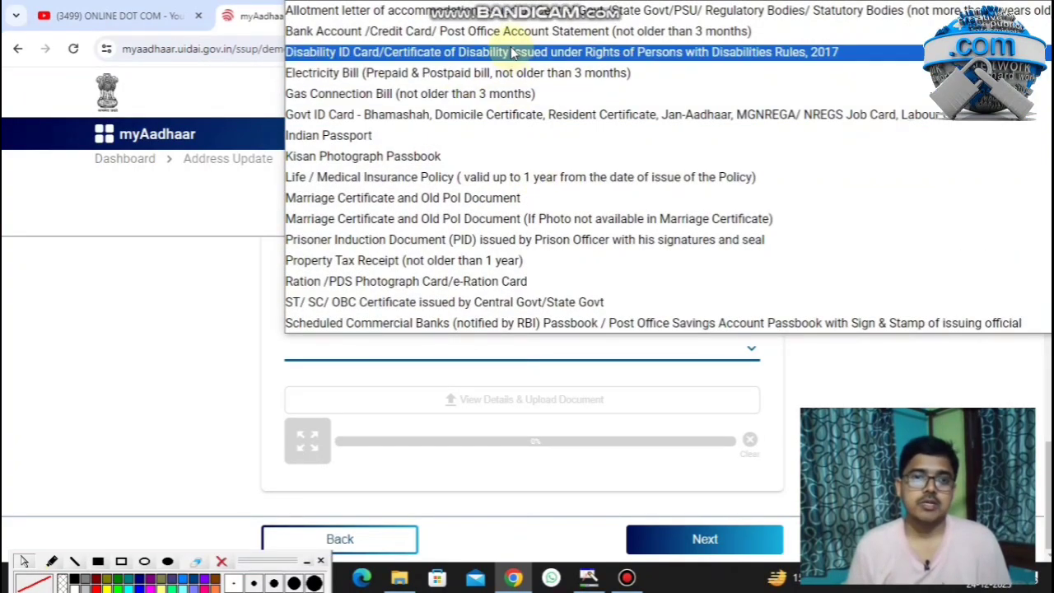
{"action": "scroll", "coordinate": [558, 302], "scroll_direction": "down", "scroll_amount": 3}
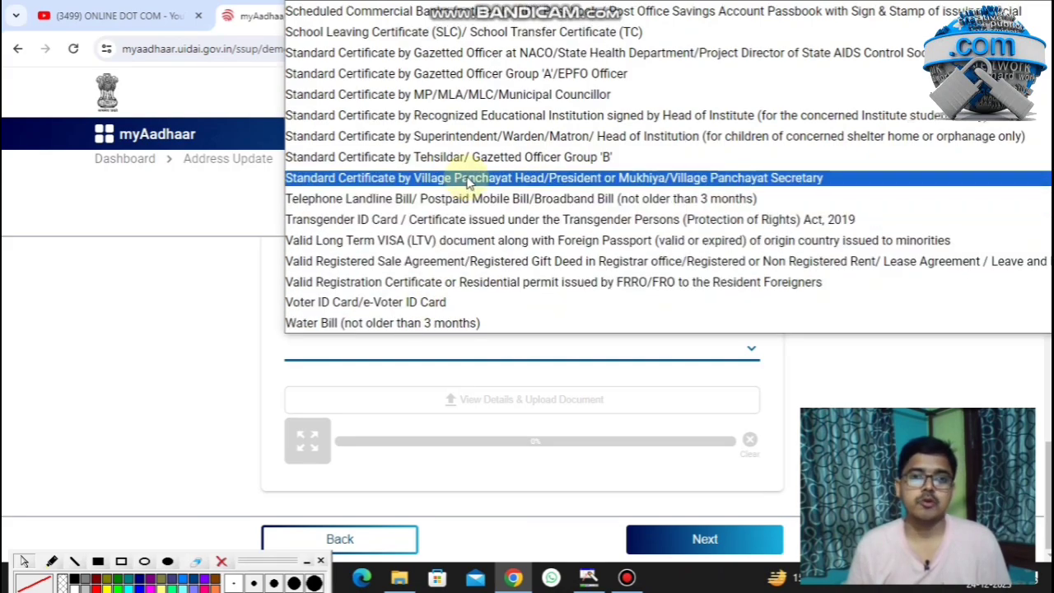
{"action": "scroll", "coordinate": [461, 177], "scroll_direction": "up", "scroll_amount": 4}
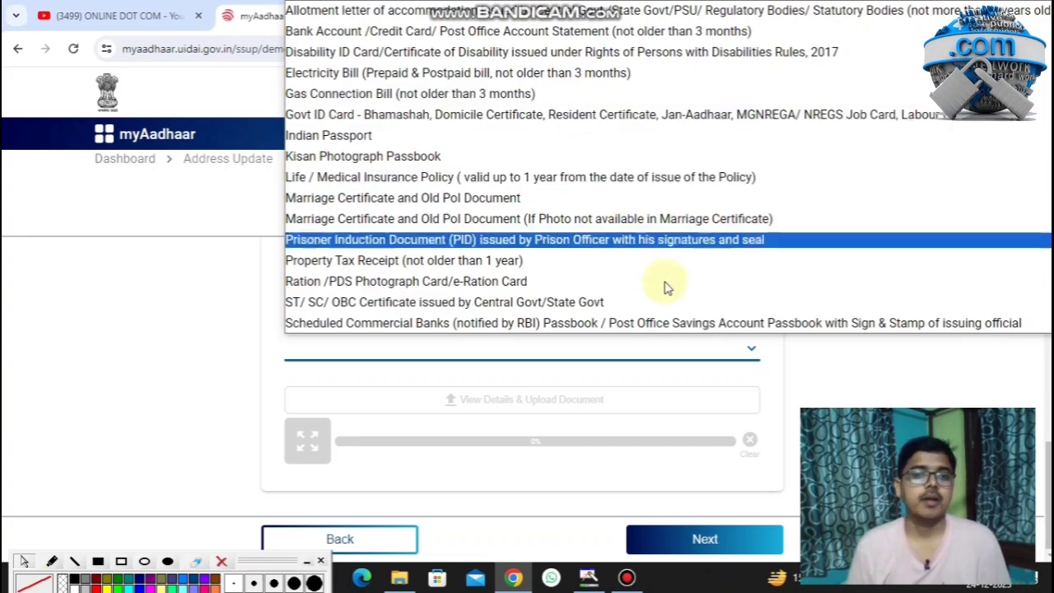
{"action": "left_click", "coordinate": [245, 348]}
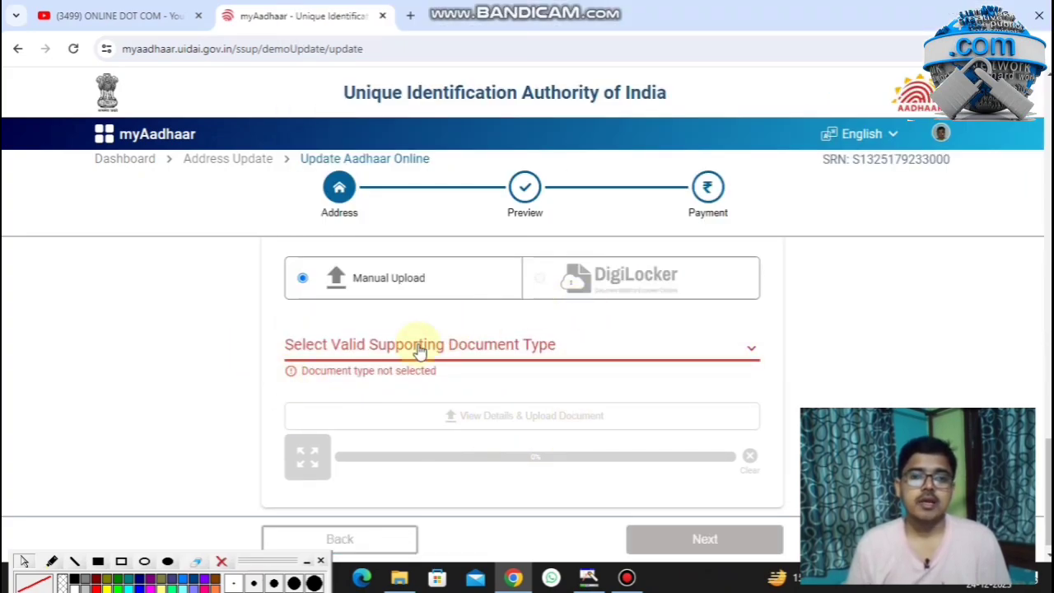
{"action": "left_click", "coordinate": [536, 350]}
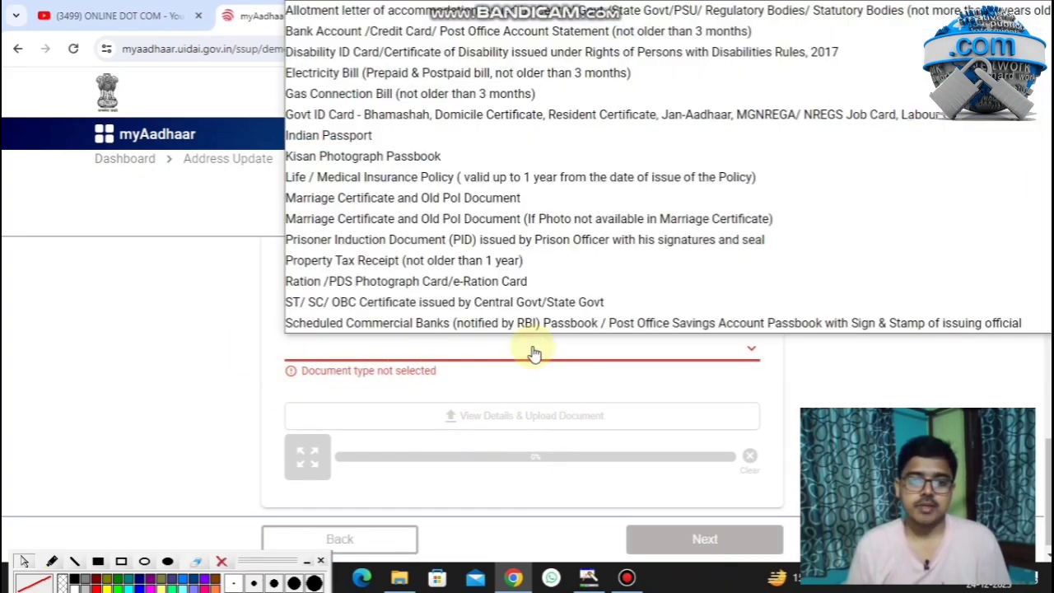
Choose 'ST/ SC/ OBC Certificate' as document type, then attempt an upload but cancel without a file
{"action": "left_click", "coordinate": [376, 303]}
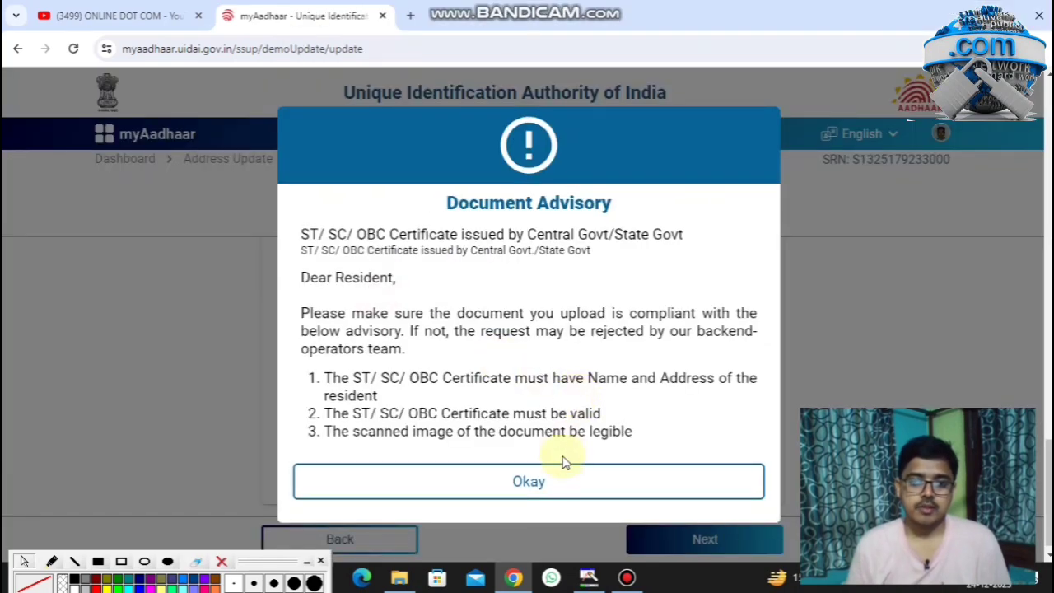
{"action": "left_click", "coordinate": [549, 486]}
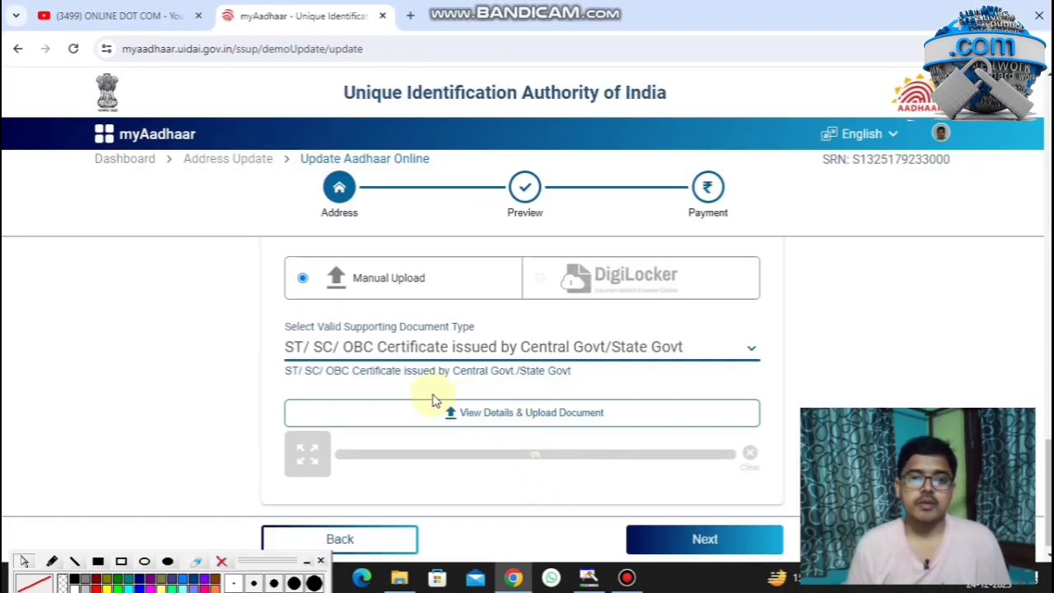
{"action": "left_click", "coordinate": [523, 414]}
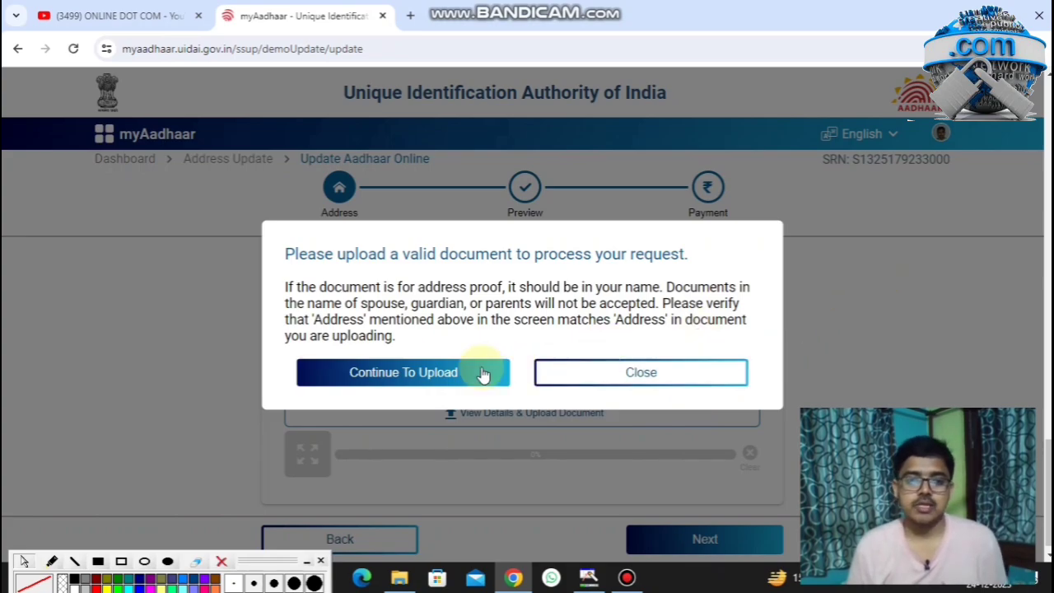
{"action": "left_click", "coordinate": [397, 372]}
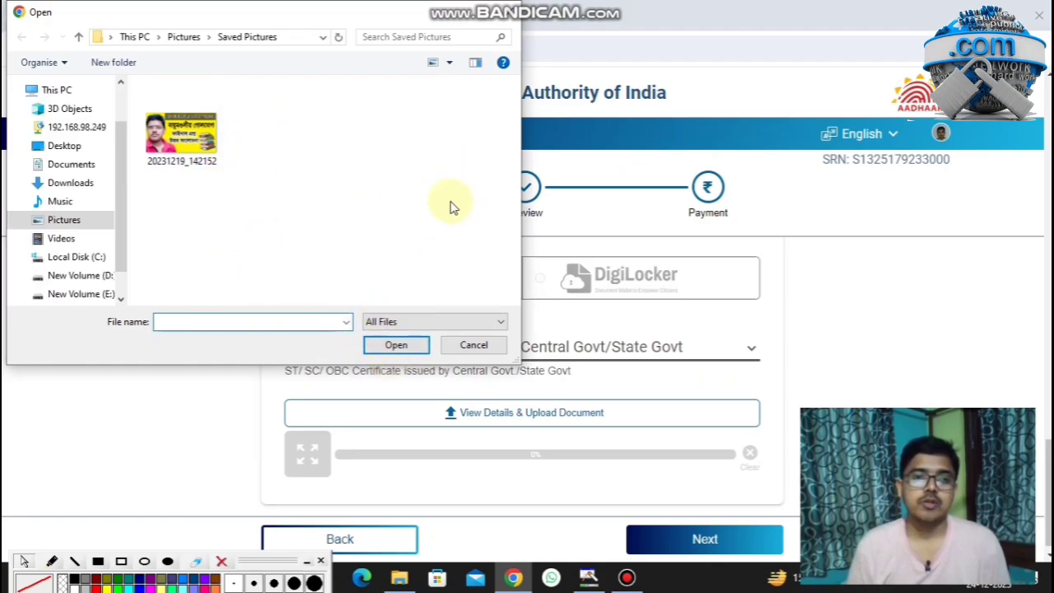
{"action": "left_click", "coordinate": [510, 14]}
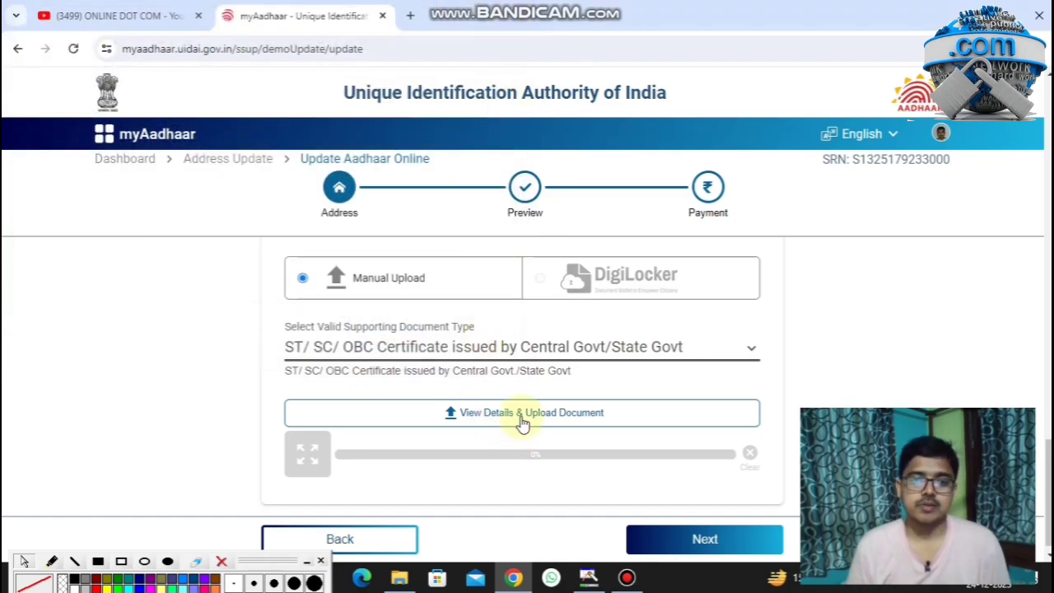
{"action": "left_click", "coordinate": [521, 417]}
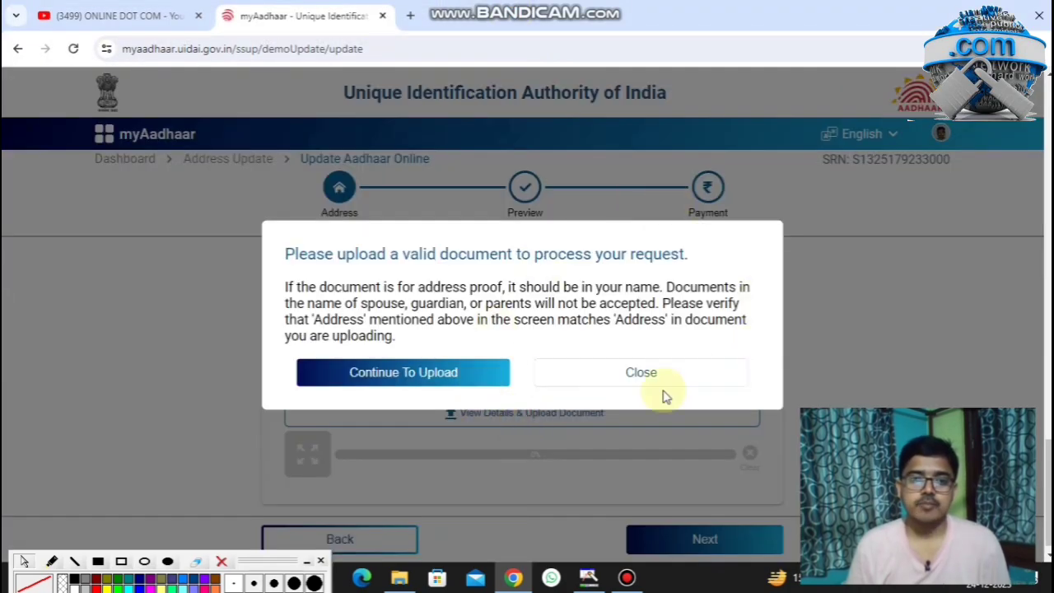
{"action": "left_click", "coordinate": [617, 380]}
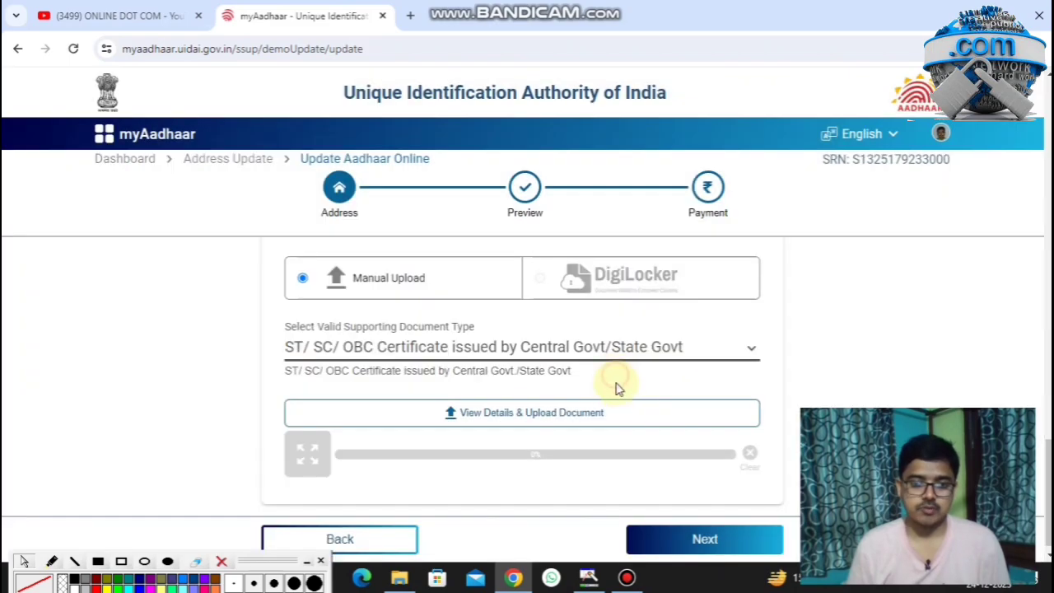
Submit the address step with Next and find the 'required' error on the empty Pincode field
{"action": "scroll", "coordinate": [644, 374], "scroll_direction": "up", "scroll_amount": 10}
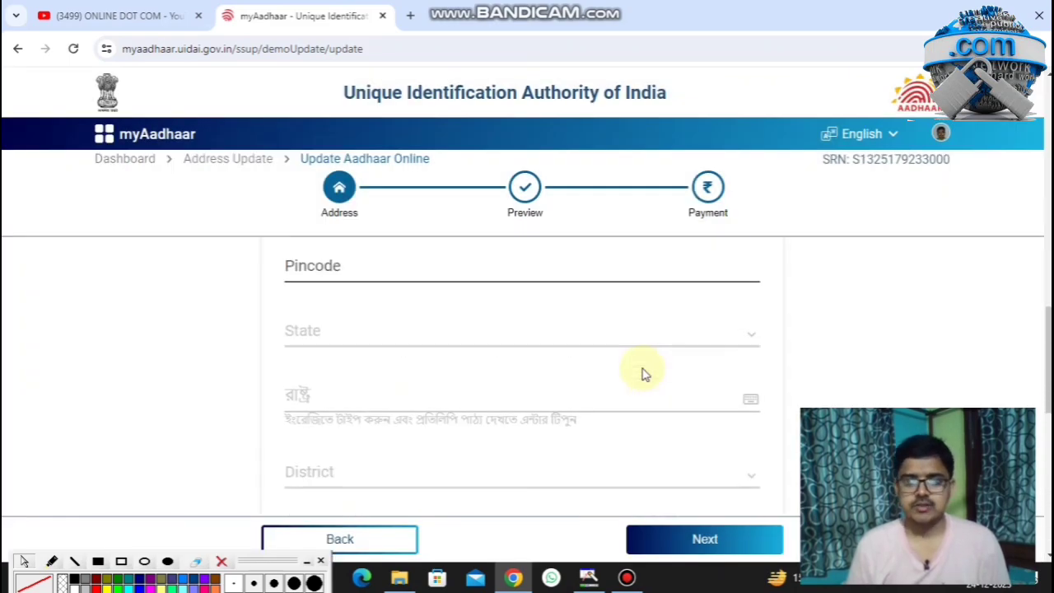
{"action": "scroll", "coordinate": [645, 374], "scroll_direction": "up", "scroll_amount": 1}
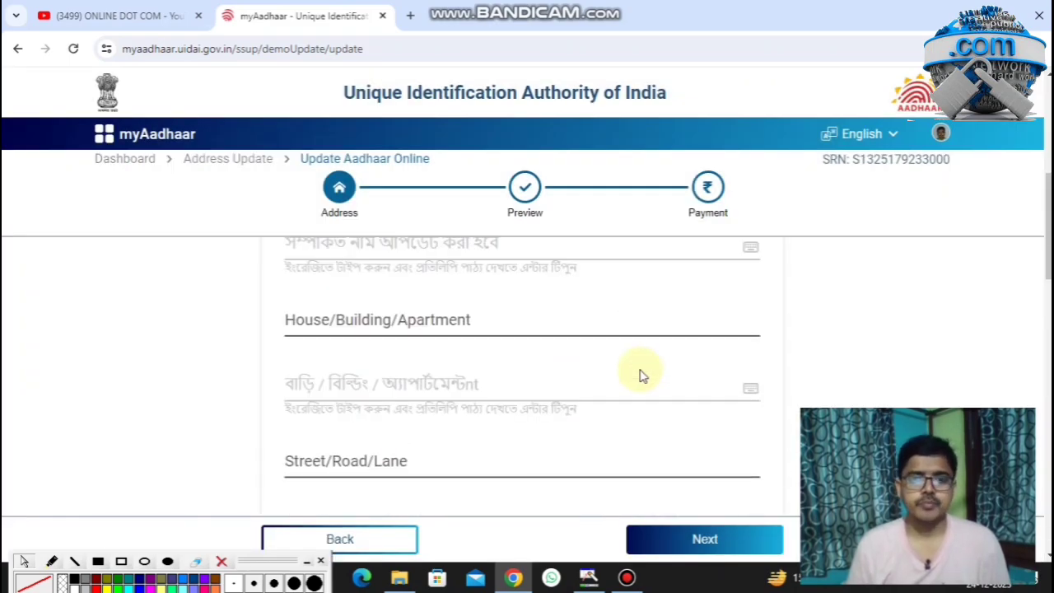
{"action": "scroll", "coordinate": [643, 375], "scroll_direction": "up", "scroll_amount": 3}
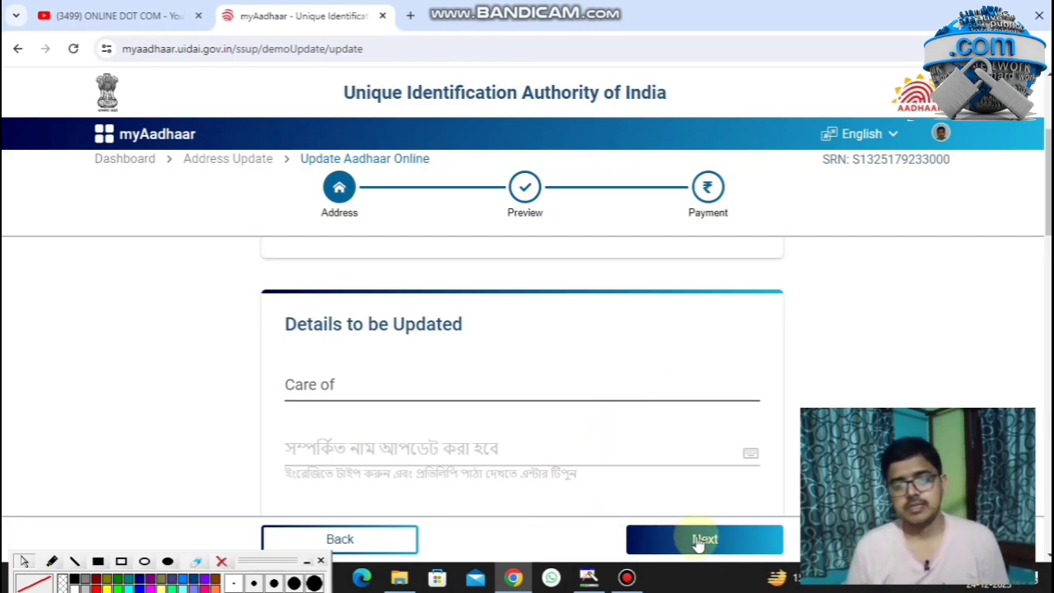
{"action": "left_click", "coordinate": [698, 540]}
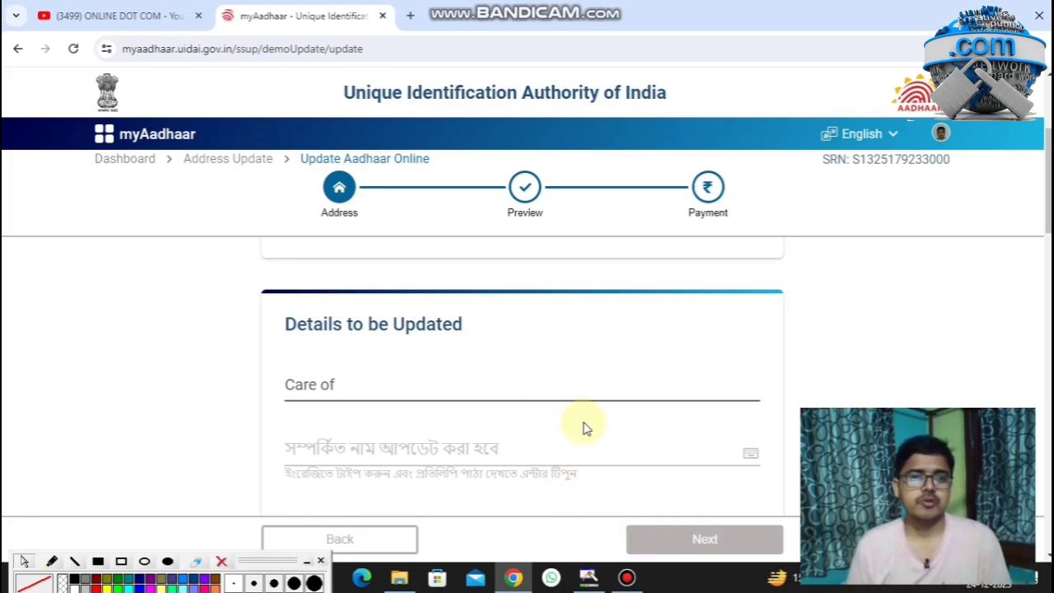
{"action": "scroll", "coordinate": [583, 427], "scroll_direction": "down", "scroll_amount": 5}
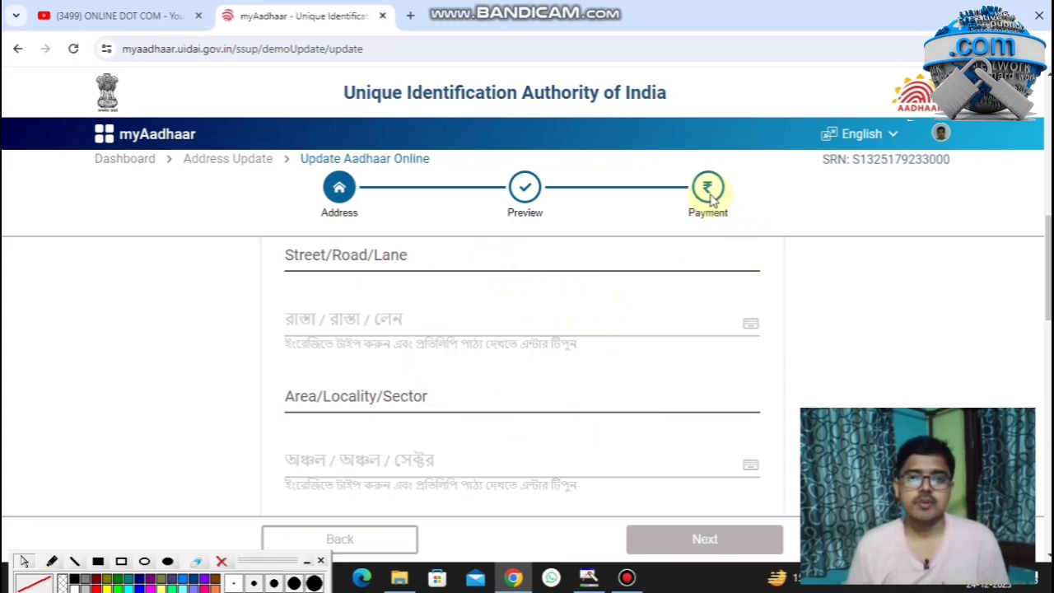
Fill the Pincode from the browser's saved autofill suggestion so State and District load
{"action": "scroll", "coordinate": [576, 486], "scroll_direction": "down", "scroll_amount": 3}
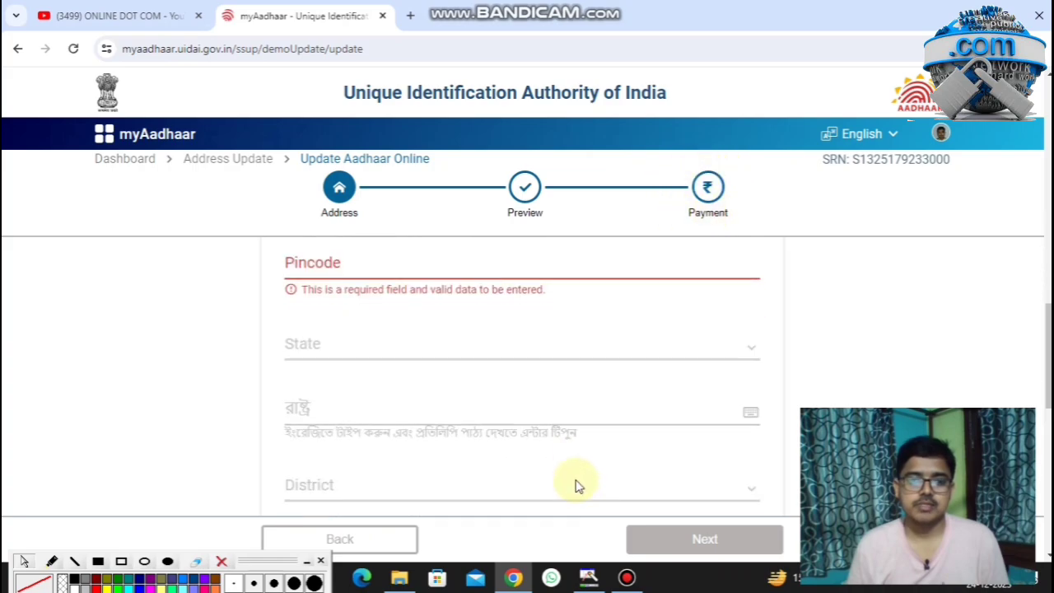
{"action": "scroll", "coordinate": [576, 486], "scroll_direction": "down", "scroll_amount": 3}
{"action": "scroll", "coordinate": [578, 486], "scroll_direction": "up", "scroll_amount": 3}
{"action": "left_click", "coordinate": [619, 271]}
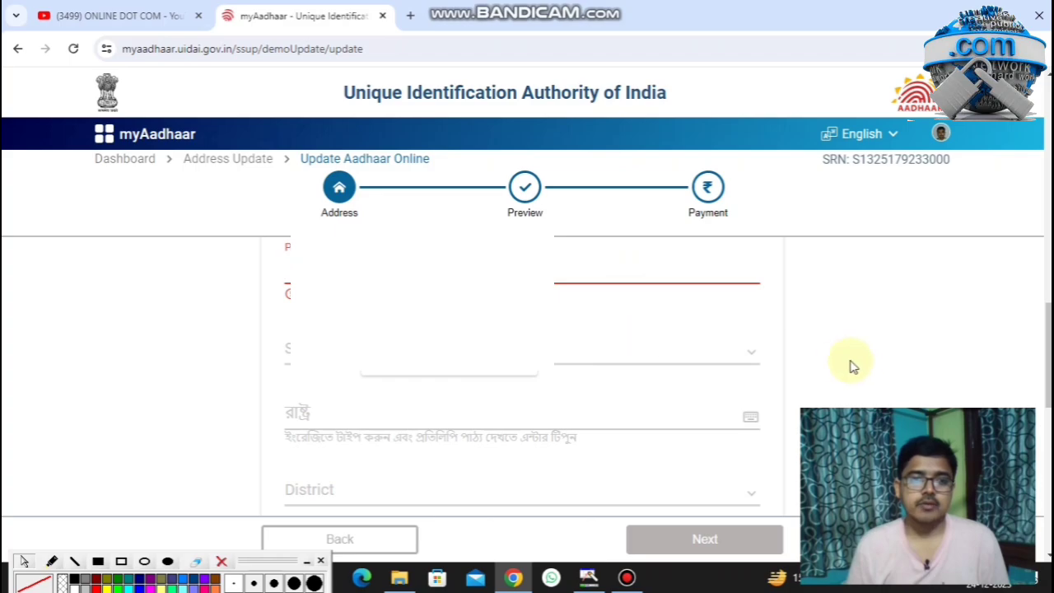
{"action": "left_click", "coordinate": [449, 312]}
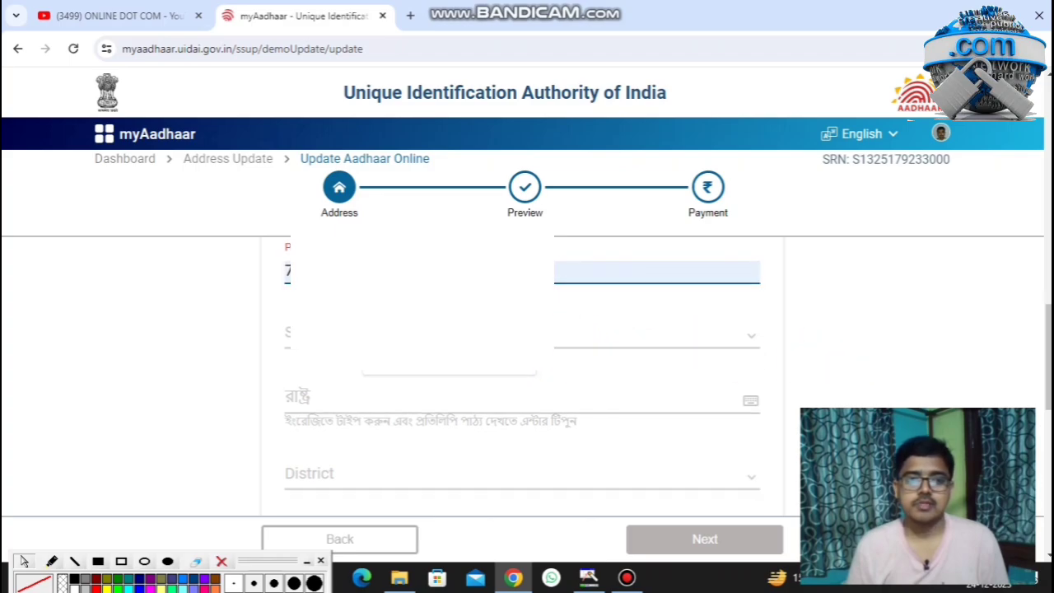
{"action": "scroll", "coordinate": [624, 394], "scroll_direction": "down", "scroll_amount": 5}
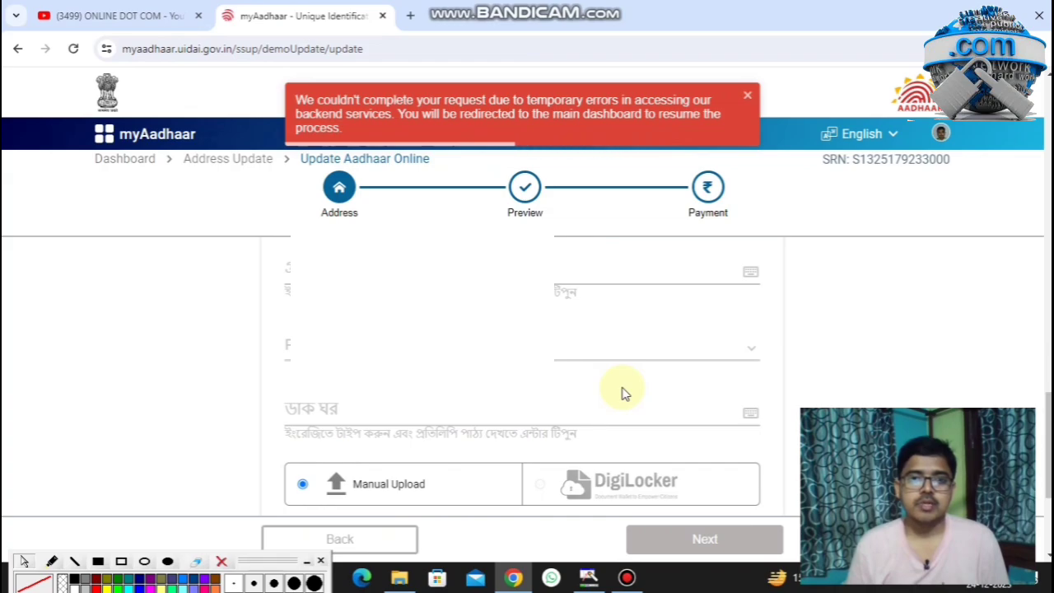
{"action": "scroll", "coordinate": [623, 394], "scroll_direction": "up", "scroll_amount": 3}
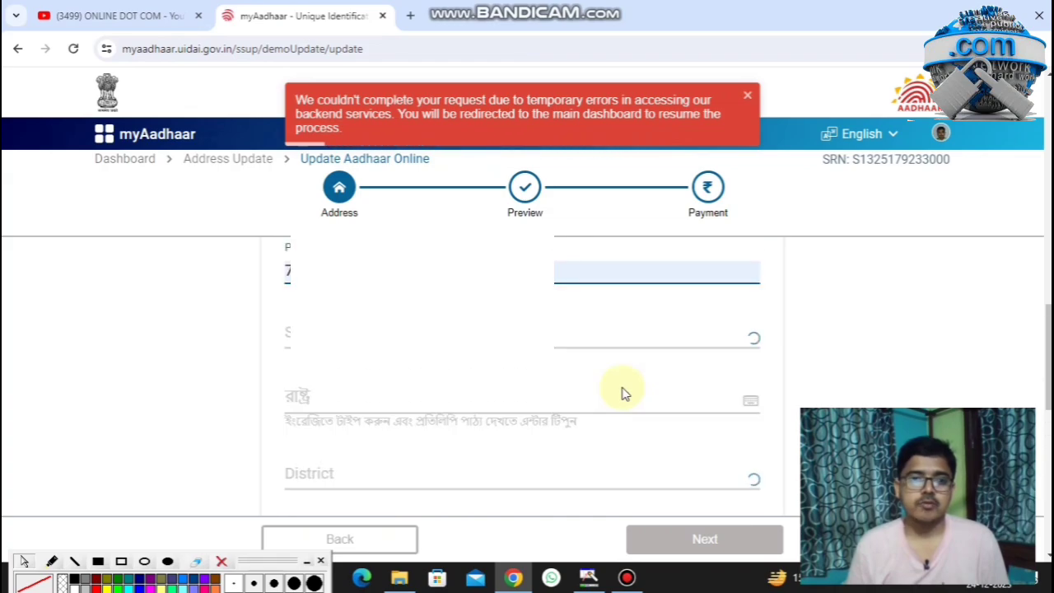